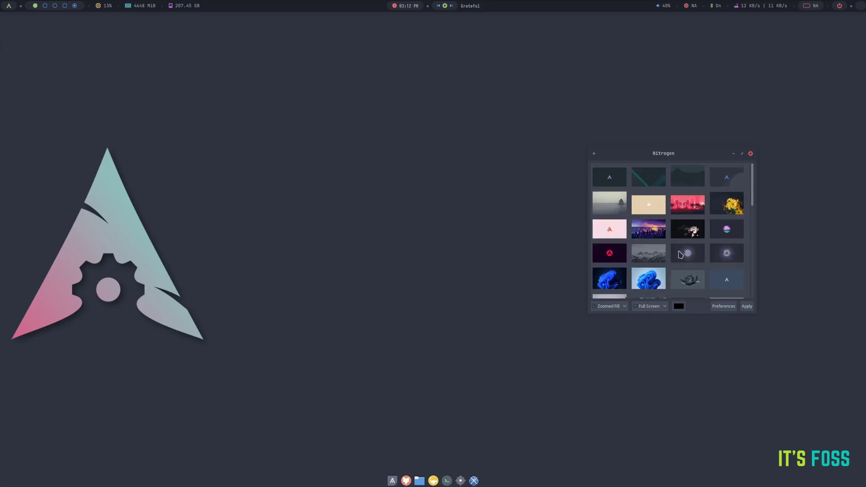
Step: Apply the moon-and-bats wallpaper, then switch to the mountain-and-forest desktop style via Preferences > Change Style
click(726, 252)
right_click(491, 148)
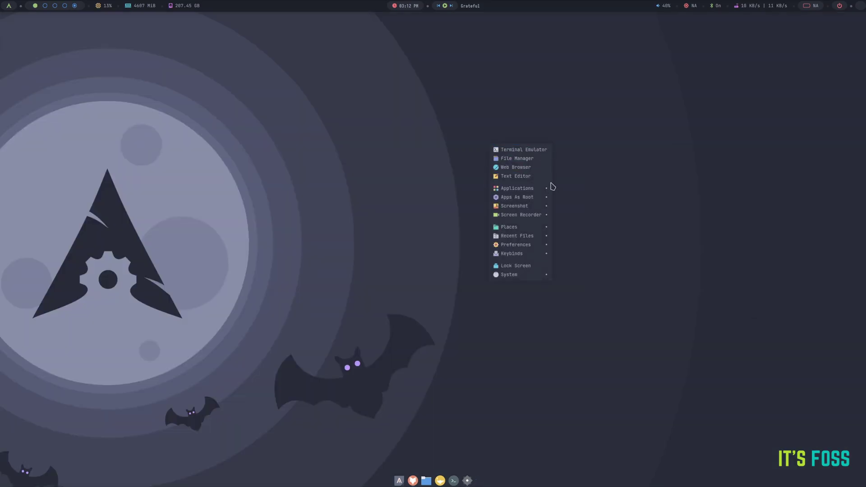
mouse_move(519, 244)
mouse_move(604, 280)
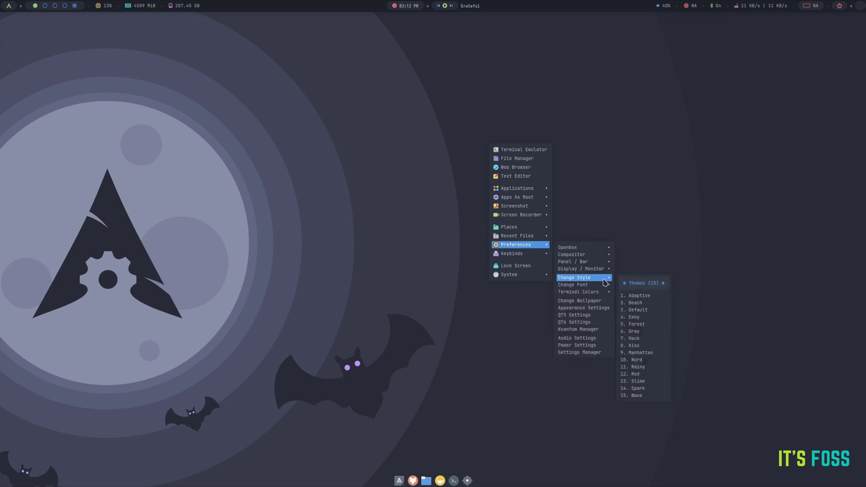
click(642, 297)
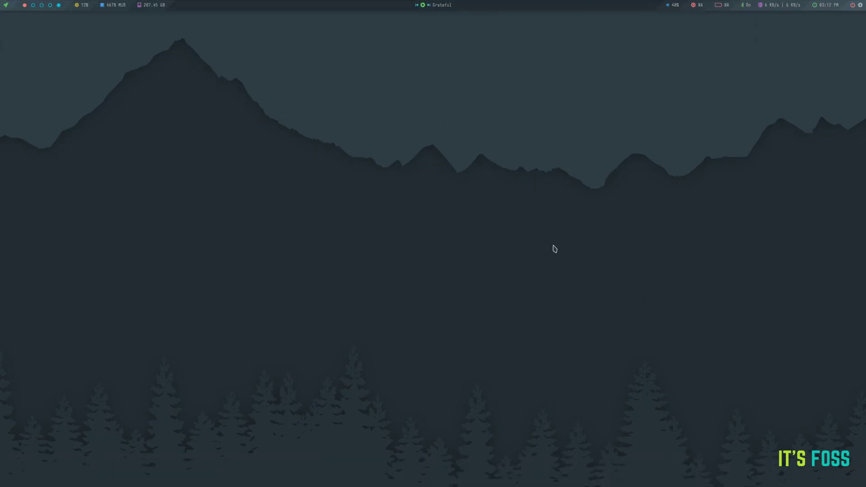
right_click(524, 150)
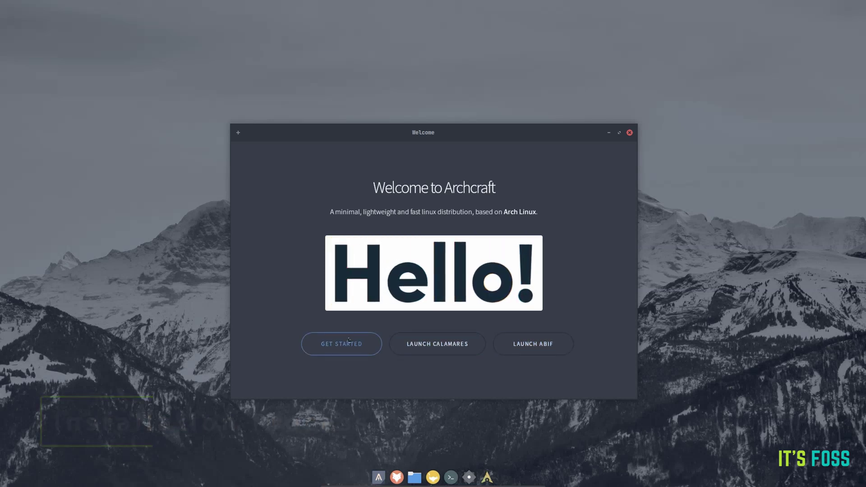
Step: Open the Get Started section of the Archcraft Welcome window
click(365, 341)
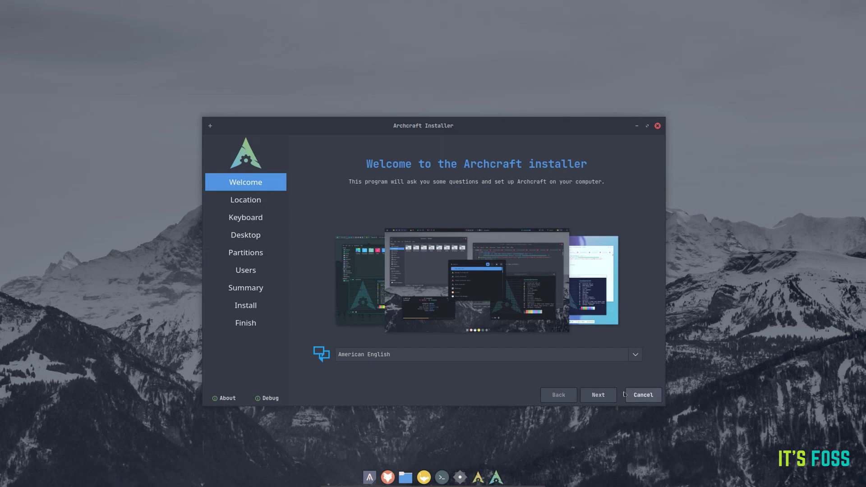
Step: Accept the default Location and Keyboard, then choose to install Both Openbox and Bspwm desktops
click(602, 395)
click(597, 395)
click(598, 395)
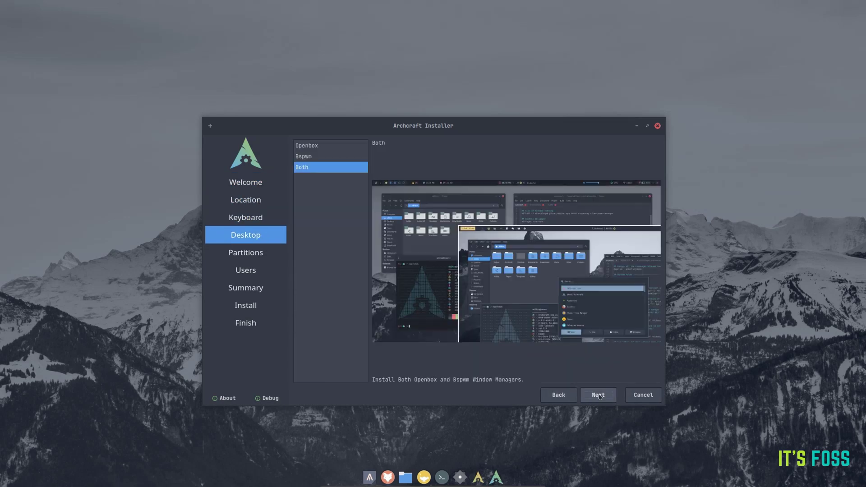
click(333, 145)
click(333, 156)
click(334, 167)
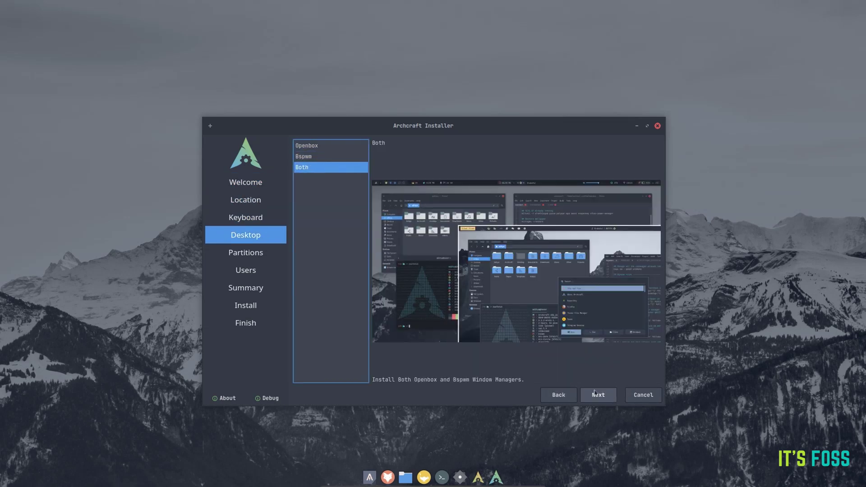
click(595, 394)
Step: Choose Erase disk with No swap, ext4 filesystem and encryption left off
click(295, 171)
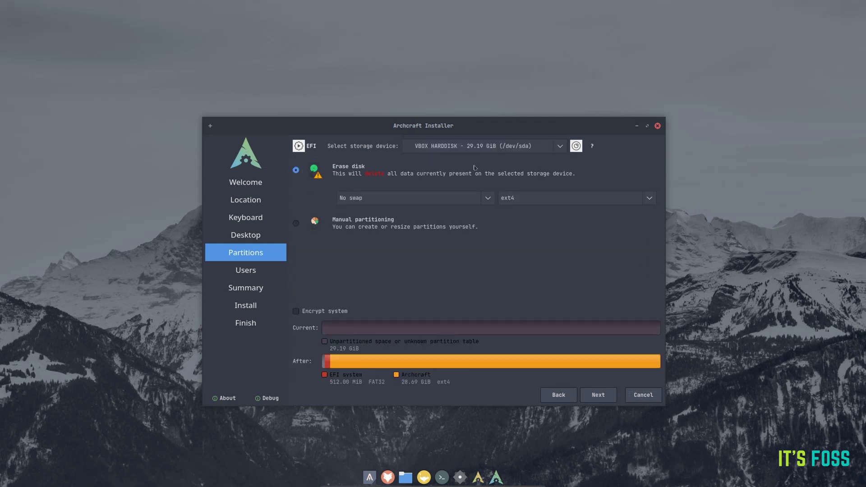
click(421, 199)
click(428, 248)
click(566, 197)
click(563, 199)
click(296, 311)
click(296, 312)
click(612, 396)
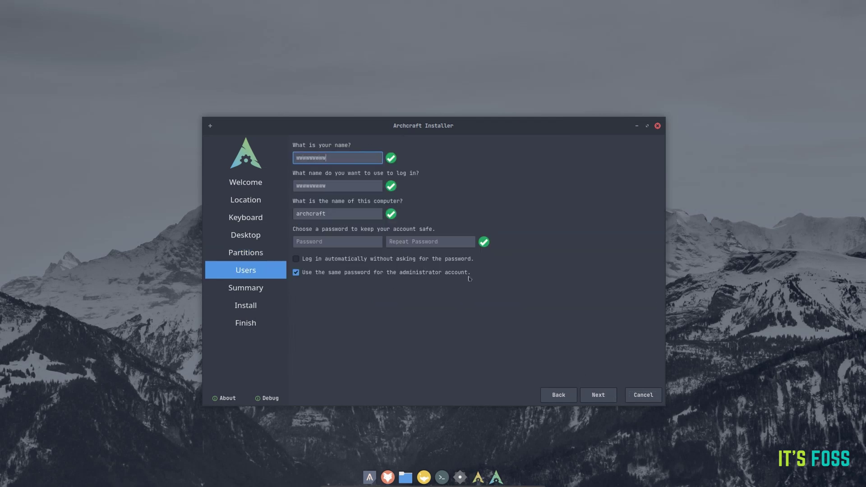
Step: Replace the placeholder with the user name, review the summary and start installing Archcraft
key(ctrl+a)
key(BackSpace)
text(itsfoss)
click(600, 393)
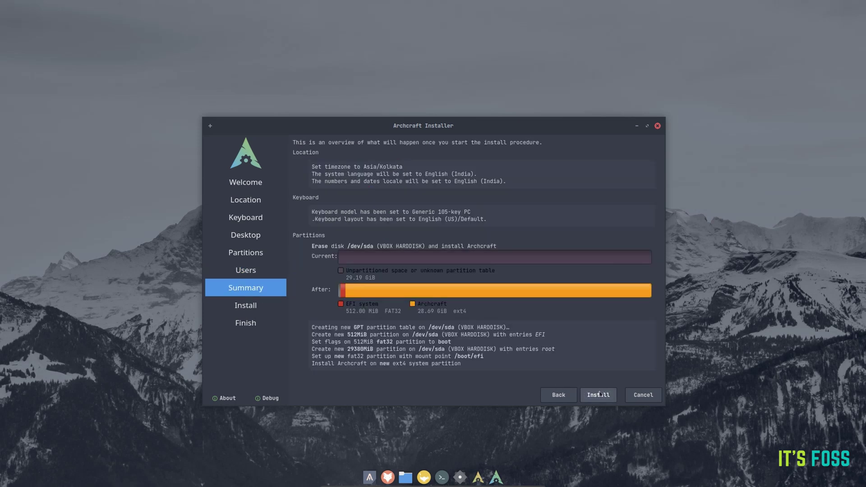
click(590, 395)
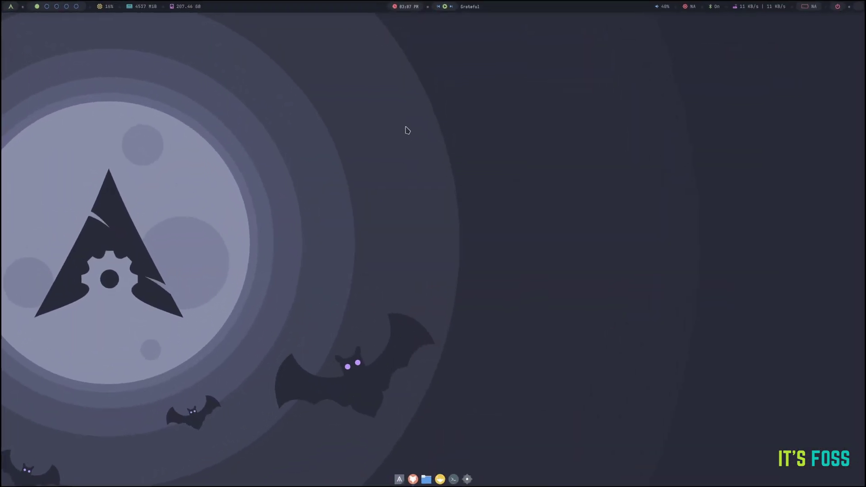
Step: Open Thunar and minimize it, then open a terminal and close it again
click(426, 478)
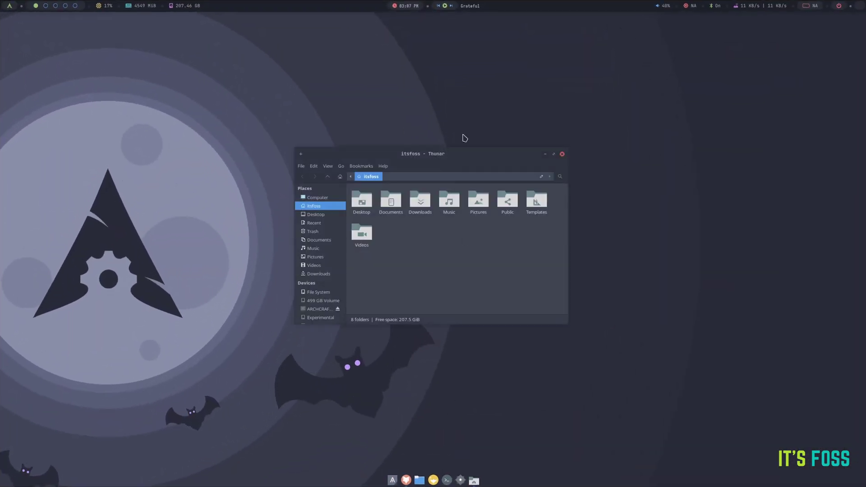
click(546, 155)
click(448, 480)
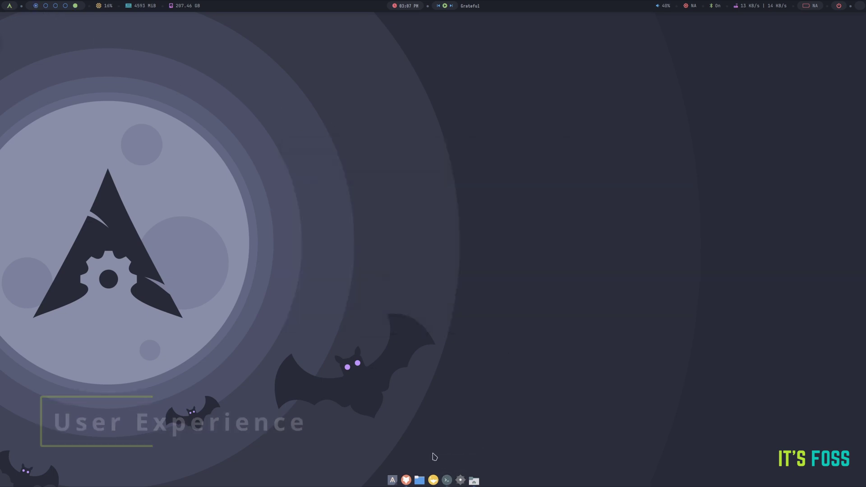
click(460, 480)
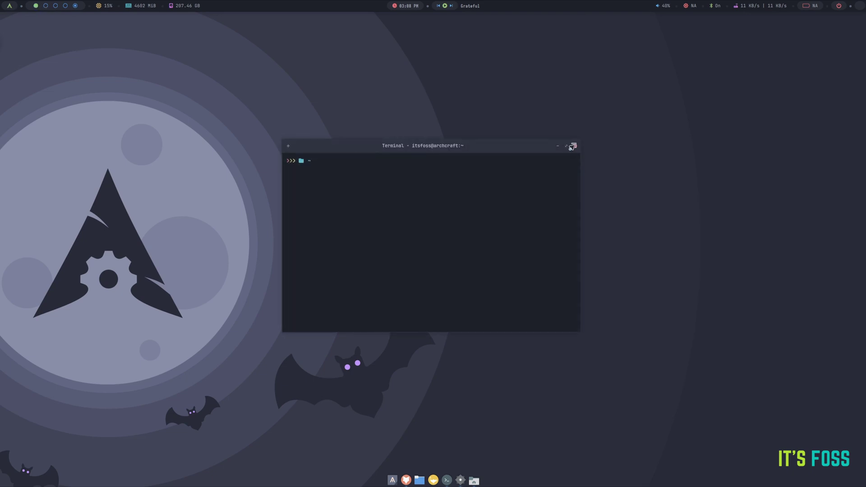
click(574, 147)
Step: Bring Thunar back, enlarge it, move it left, and open a new terminal beside it
click(472, 479)
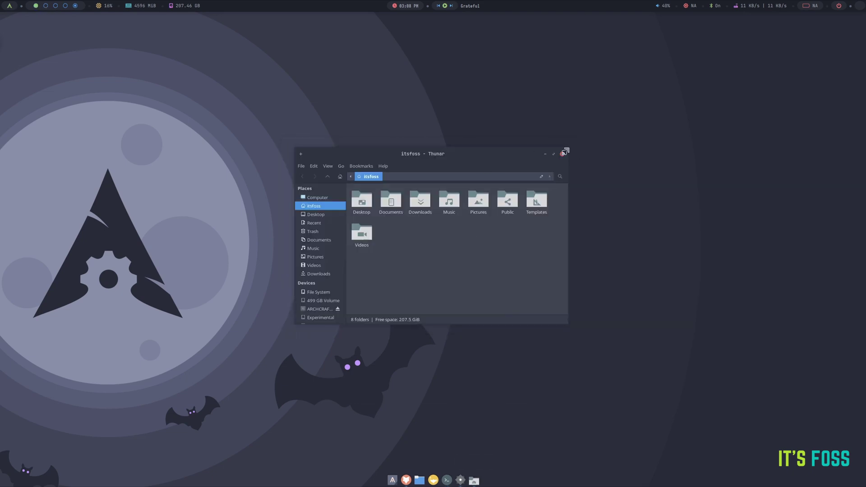
drag(565, 151, 669, 64)
drag(498, 71, 307, 111)
click(446, 480)
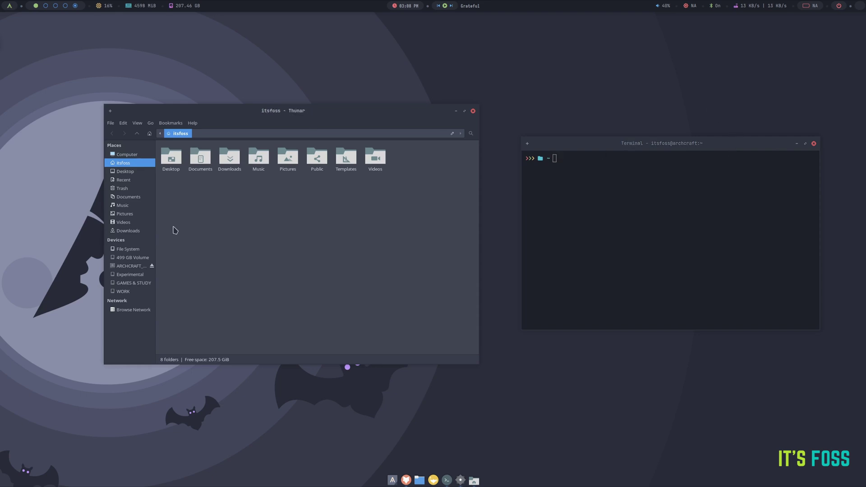
Step: Close Thunar and the terminal, then show the desktop menu's Preferences > Panel / Bar submenu
click(473, 111)
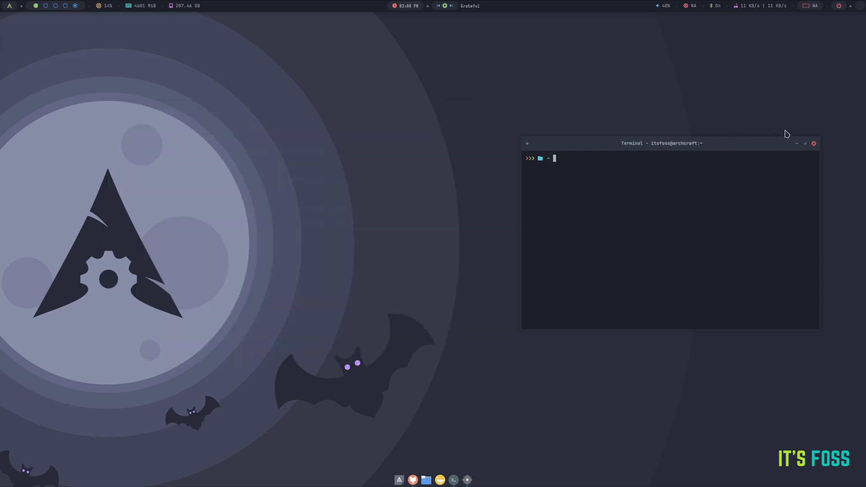
click(814, 144)
right_click(483, 149)
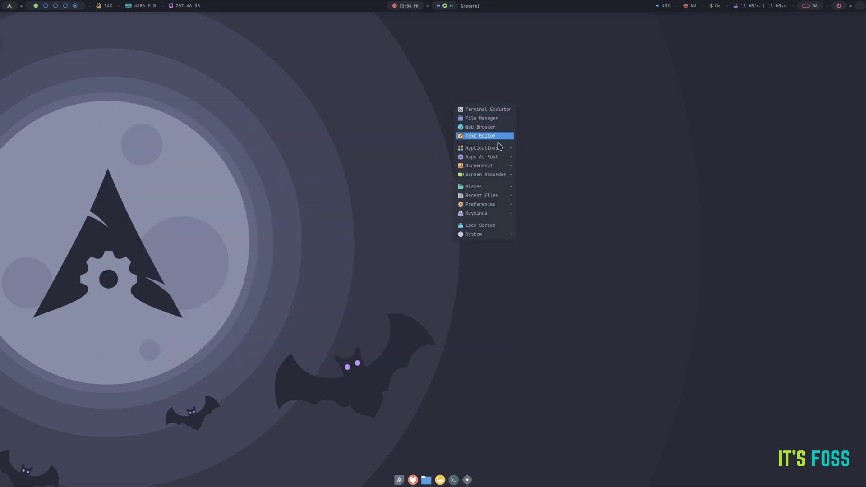
mouse_move(500, 197)
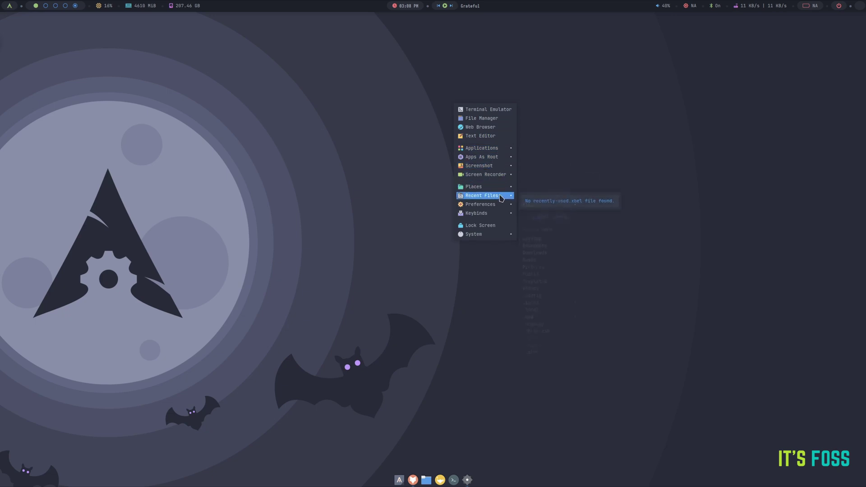
mouse_move(551, 222)
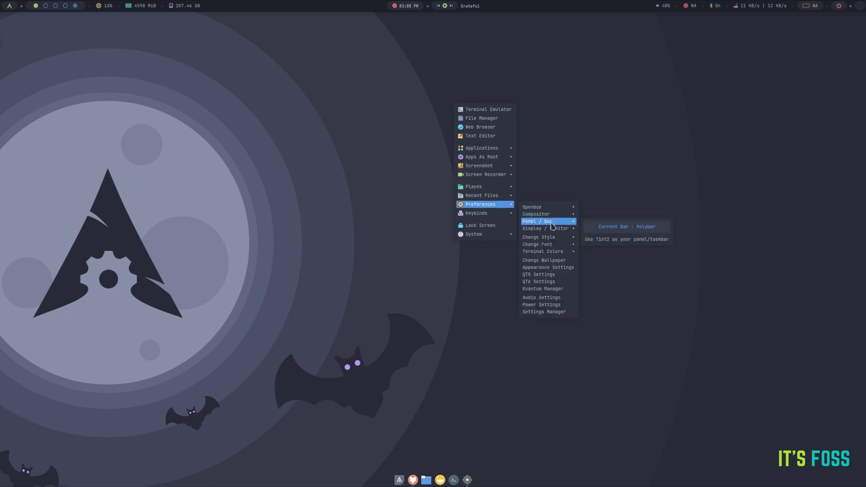
mouse_move(557, 252)
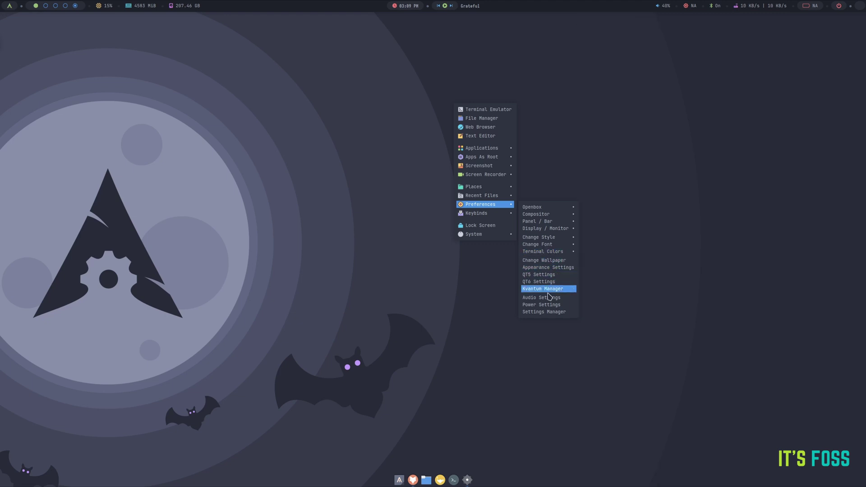
Step: Open Settings Manager and browse the Default Applications tabs before returning to All Settings
click(548, 311)
scroll(465, 262, down, 1)
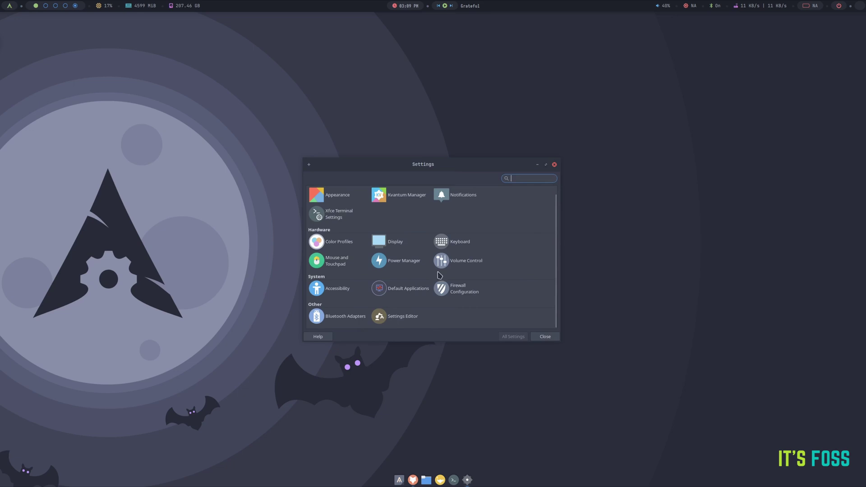
click(403, 291)
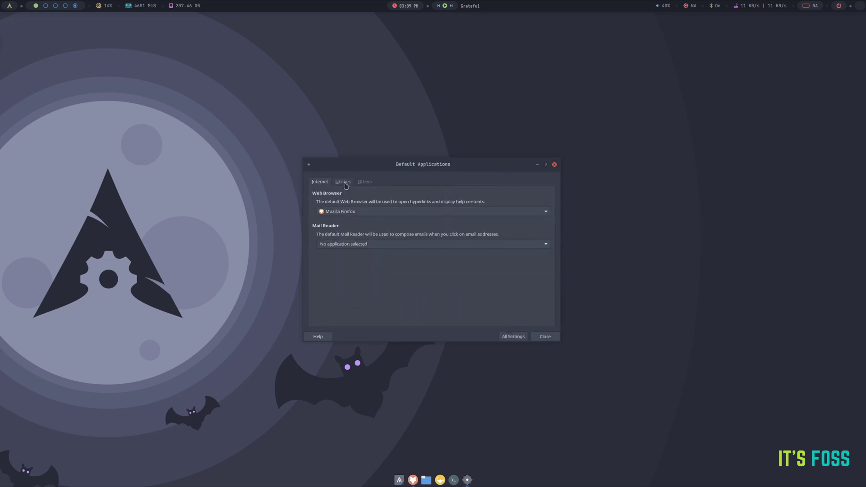
click(363, 181)
click(319, 181)
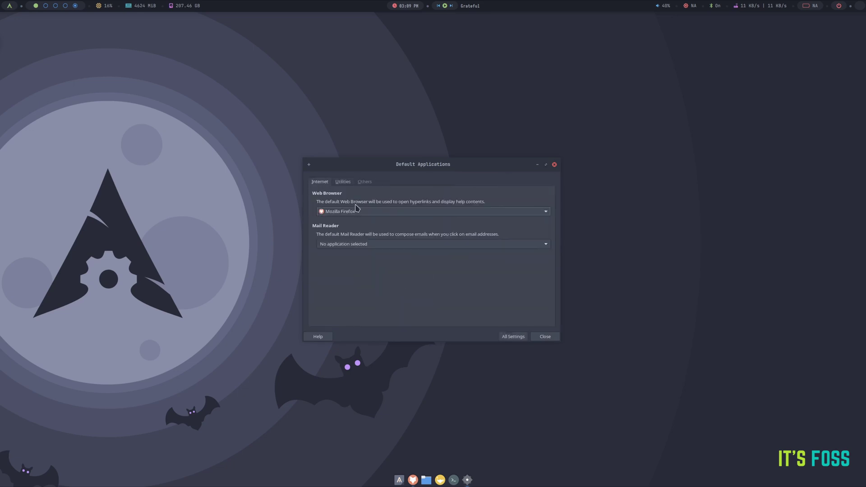
click(513, 336)
Step: Browse the Display settings, then launch Kvantum Manager and expand Change/Delete Theme showing KvArcDark
click(395, 243)
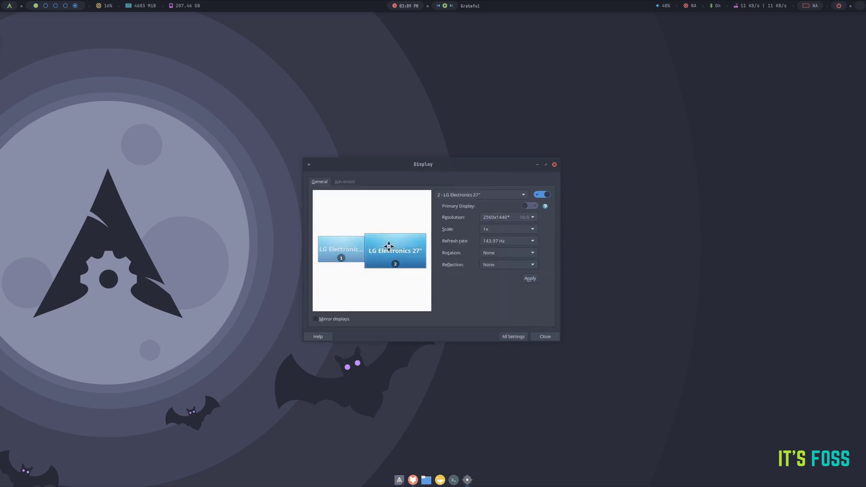
click(344, 182)
click(320, 181)
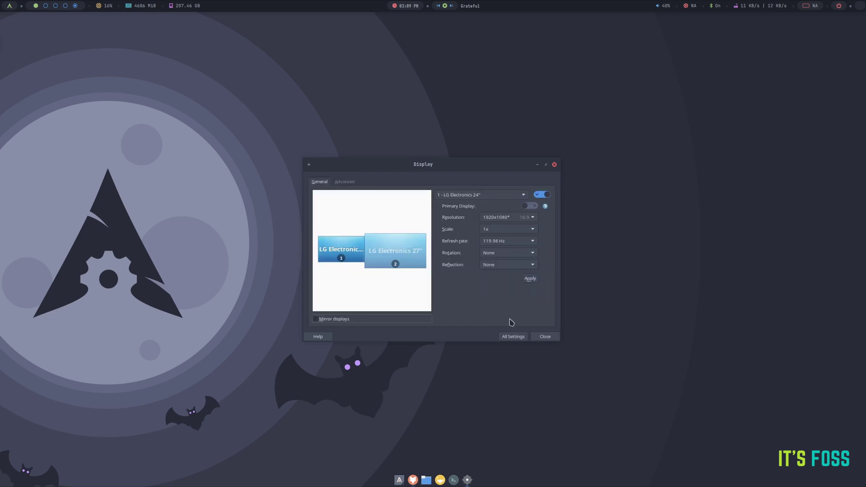
click(512, 336)
click(405, 204)
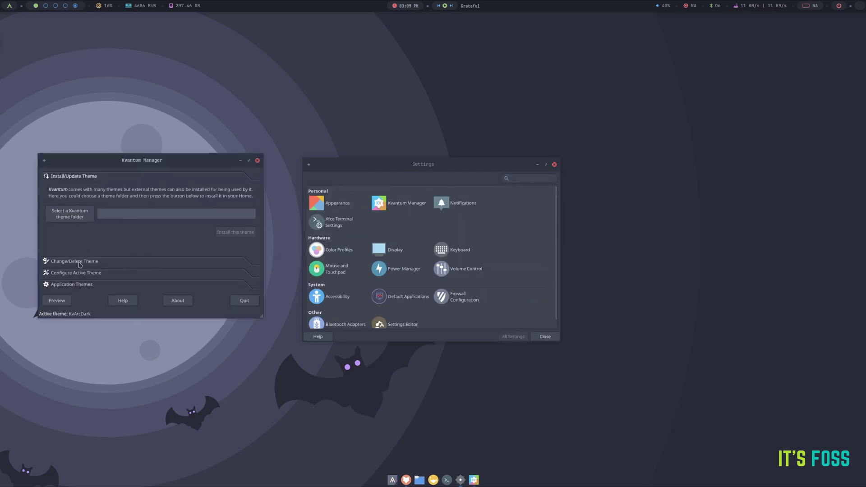
click(198, 261)
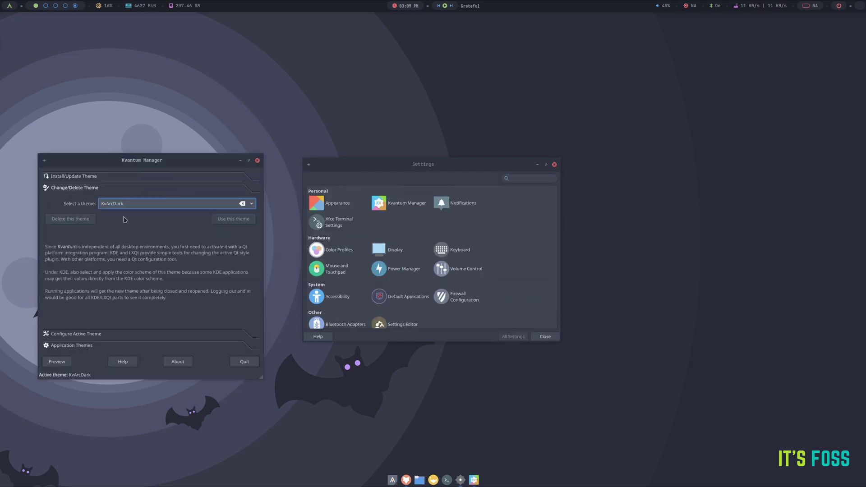
Step: Close Kvantum Manager, open Appearance's Icons tab, and open Thunar alongside to preview icons
click(258, 161)
click(340, 205)
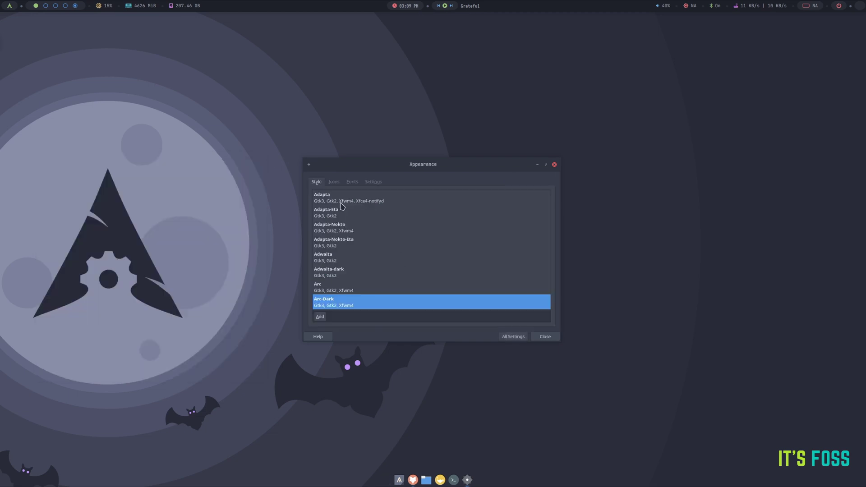
click(333, 182)
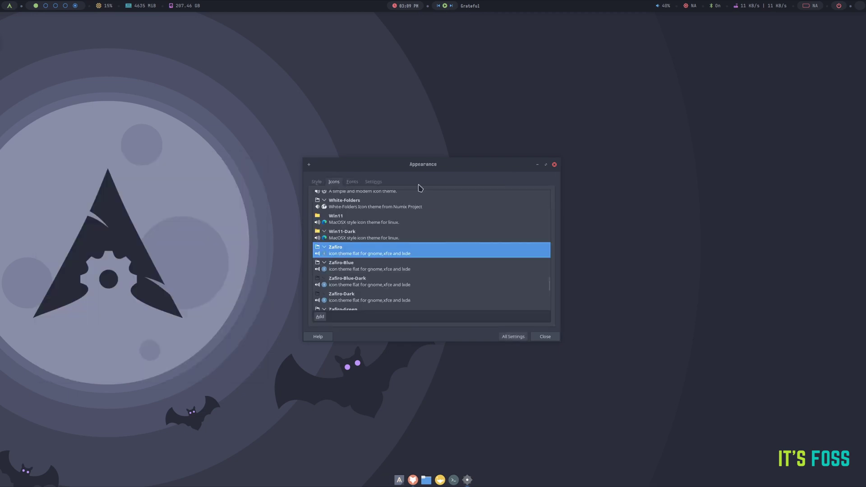
drag(420, 187, 231, 163)
key(super+shift+f)
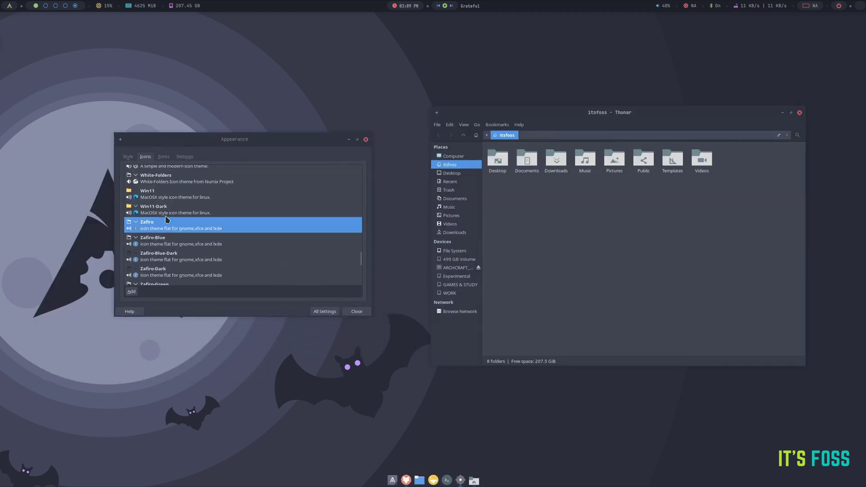
Step: Try the Win11-Dark, Zafiro, Vimix and White-Folders icon themes, landing on Win11-Dark
click(168, 211)
click(173, 226)
scroll(176, 205, up, 3)
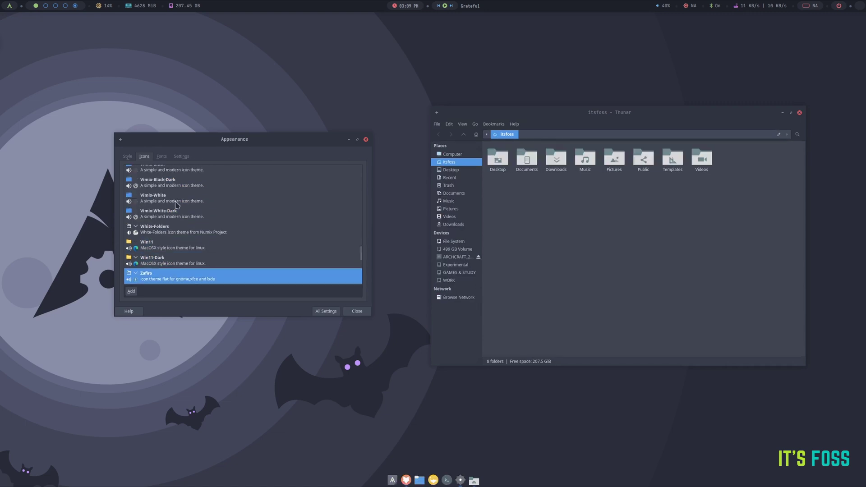
click(178, 184)
click(177, 200)
click(177, 226)
scroll(180, 221, down, 2)
click(187, 232)
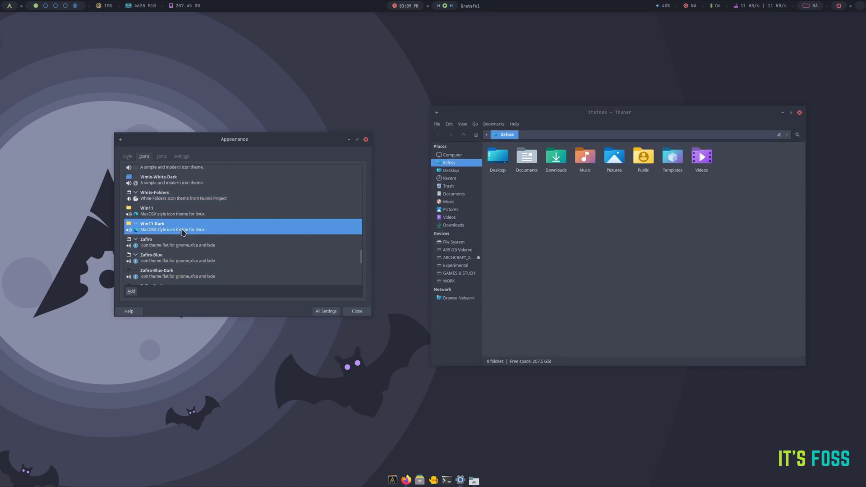
scroll(198, 244, down, 6)
Step: Try the Zafiro Red, Purple and Nord variants, settling on Zafiro-Green-Dark for green folders
click(207, 250)
click(206, 230)
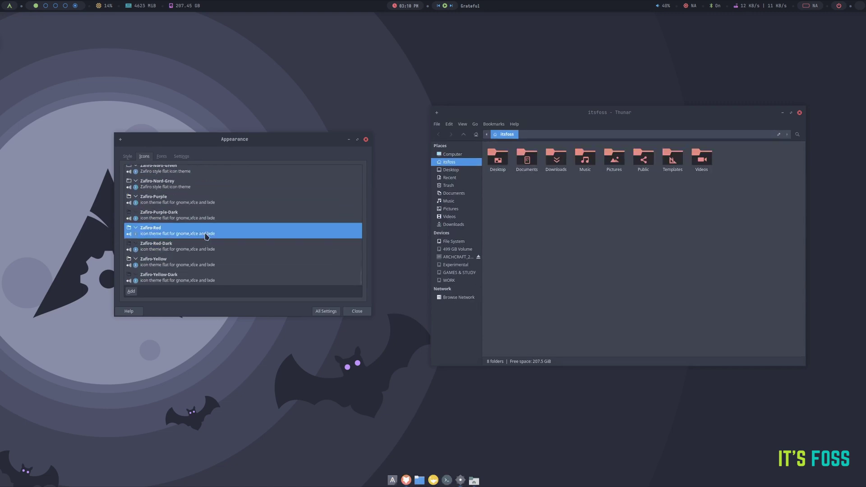
click(207, 215)
click(206, 200)
scroll(205, 235, up, 3)
click(205, 236)
click(201, 205)
scroll(203, 226, up, 2)
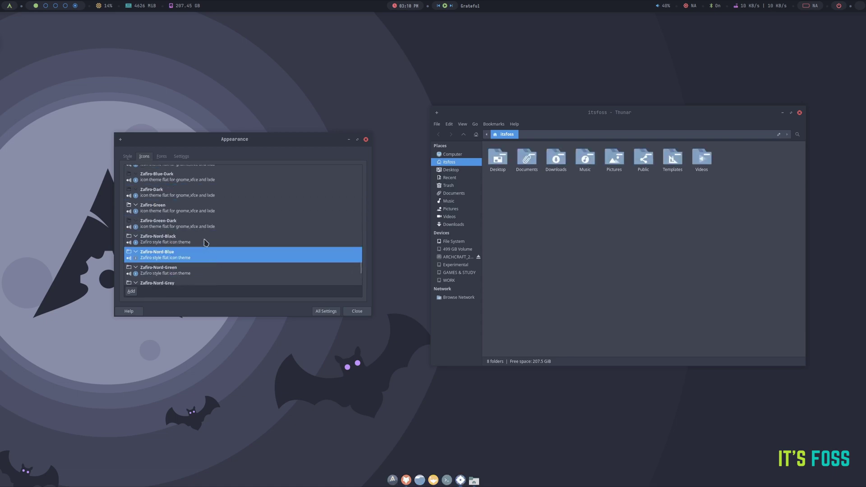
click(207, 235)
click(212, 220)
scroll(187, 220, up, 3)
Step: Return to the Style tab, show All Settings, and briefly open and close Terminal preferences
click(162, 155)
click(181, 156)
click(127, 156)
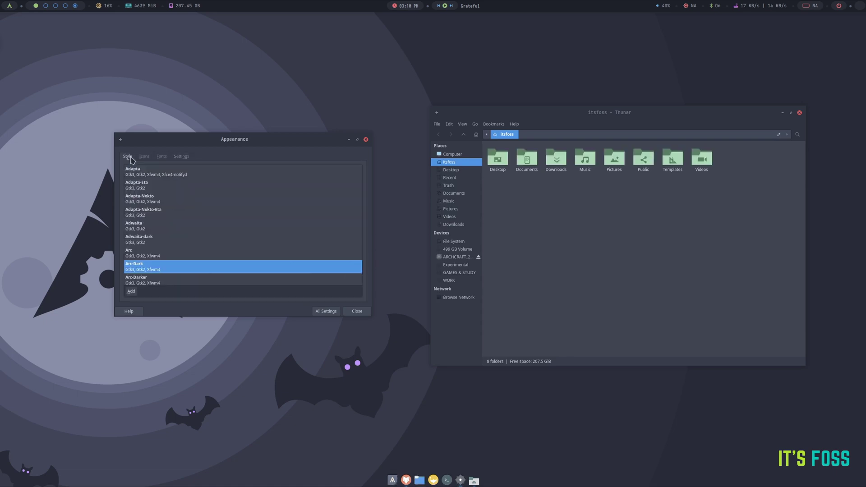
click(326, 311)
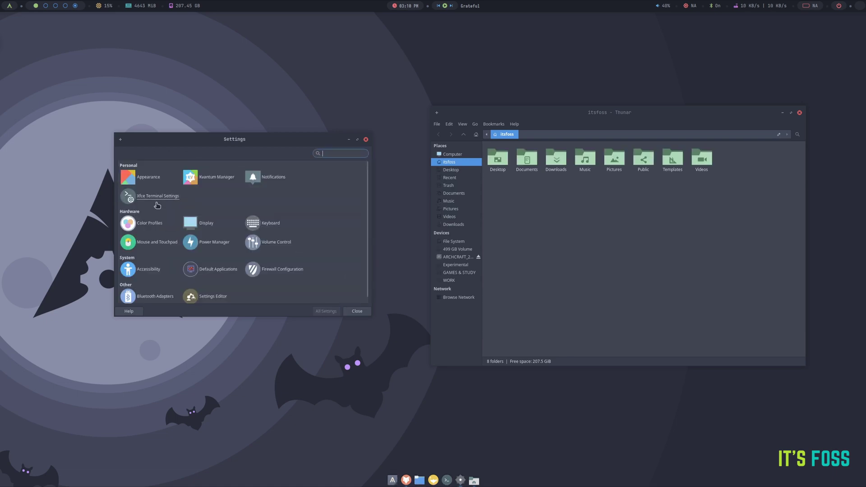
click(156, 197)
click(526, 142)
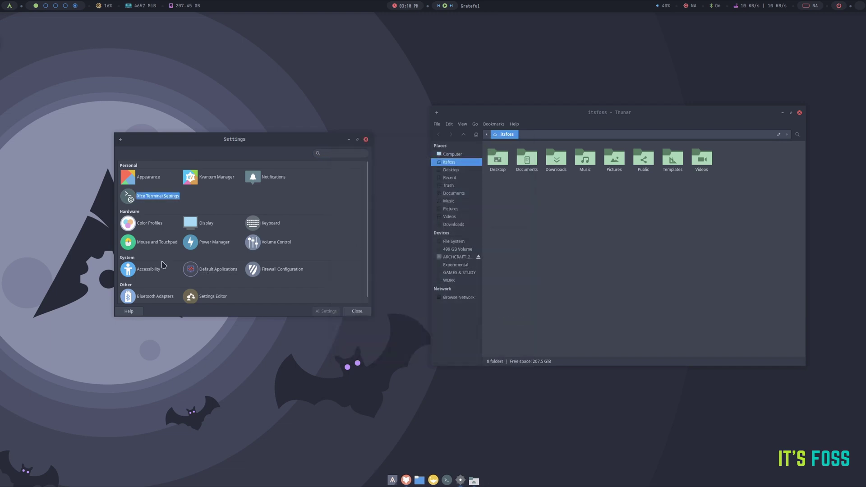
Step: Close Settings, try blue, rainbow Arch logo and pink-teal Arch logo wallpapers, ending on moon-and-bats
scroll(203, 235, down, 1)
click(361, 140)
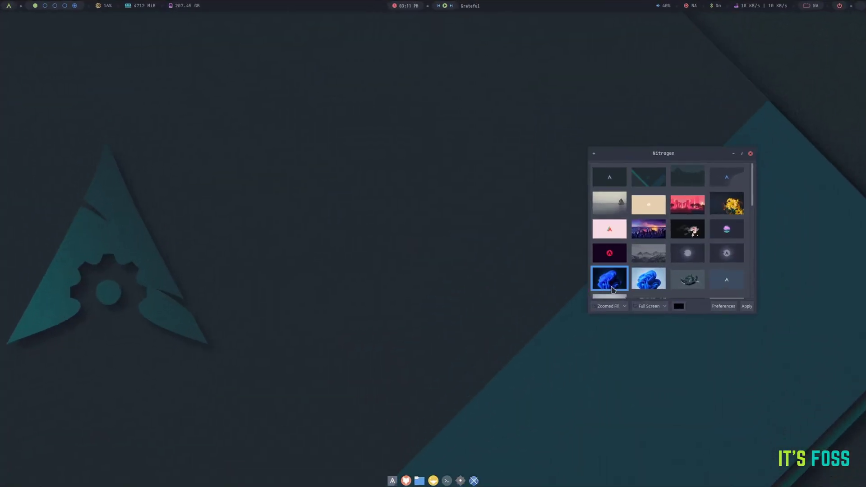
click(641, 288)
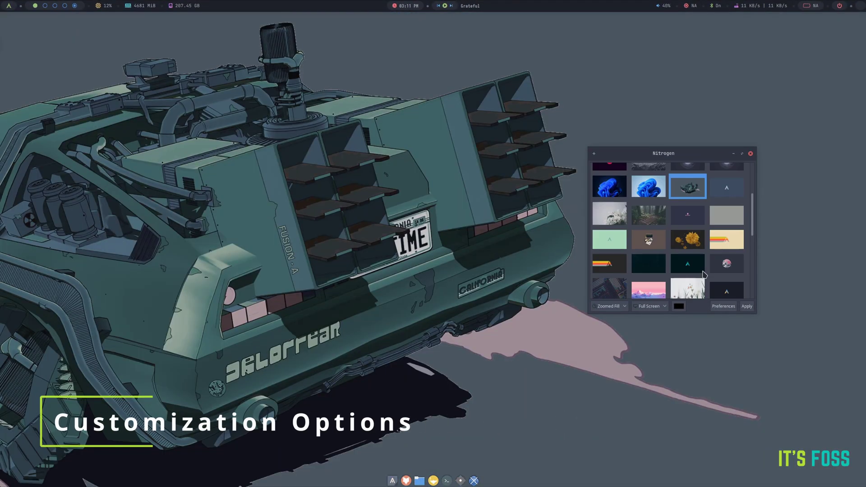
scroll(732, 206, down, 1)
click(732, 206)
scroll(676, 230, down, 2)
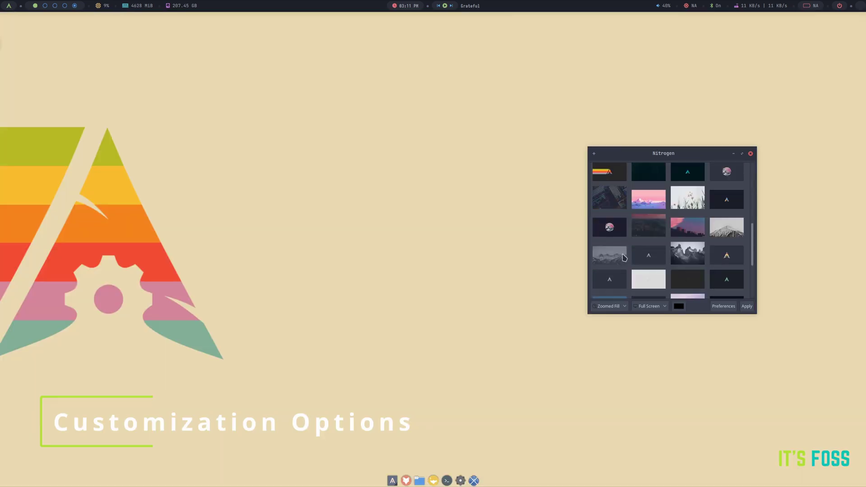
click(647, 251)
scroll(649, 221, up, 3)
click(724, 257)
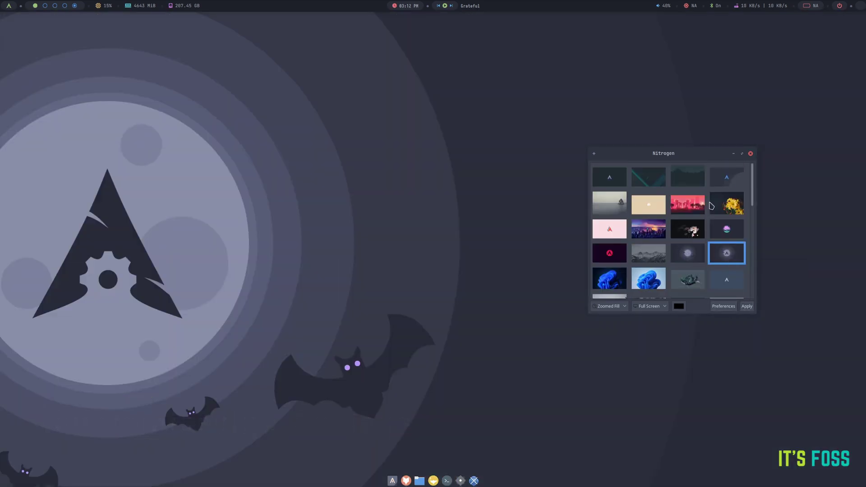
Step: Close Nitrogen and apply the mountain-and-forest desktop style
click(750, 154)
right_click(490, 145)
mouse_move(536, 244)
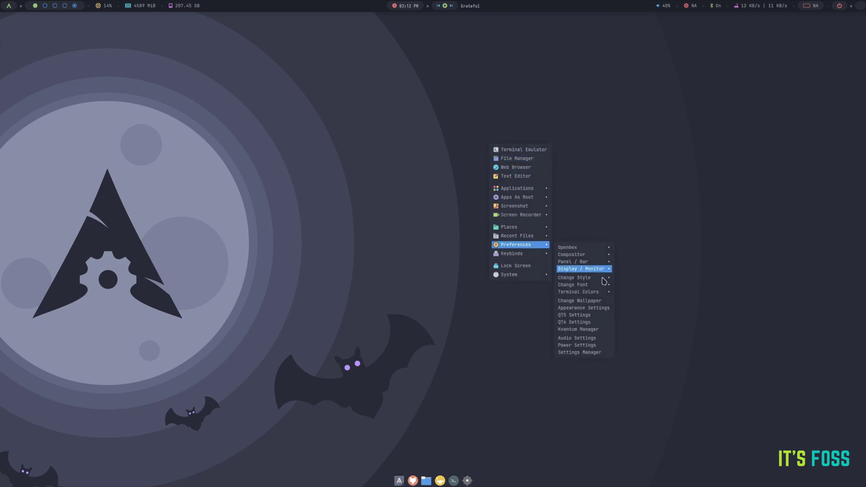
mouse_move(603, 278)
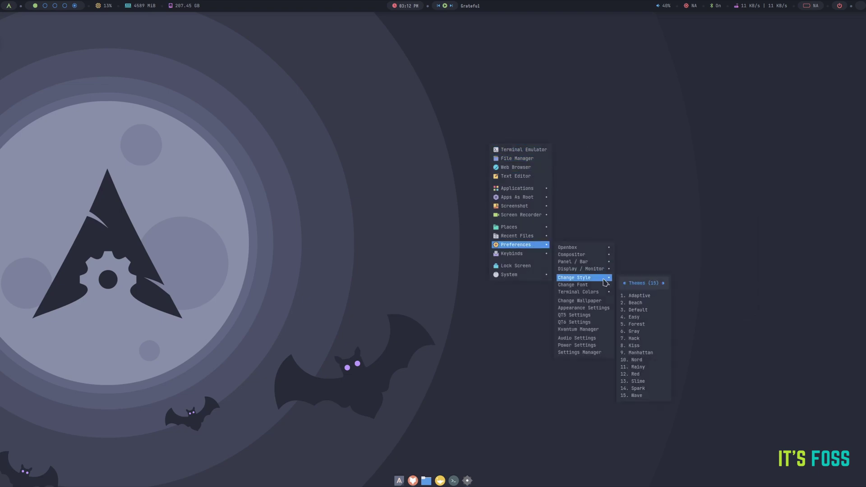
click(641, 296)
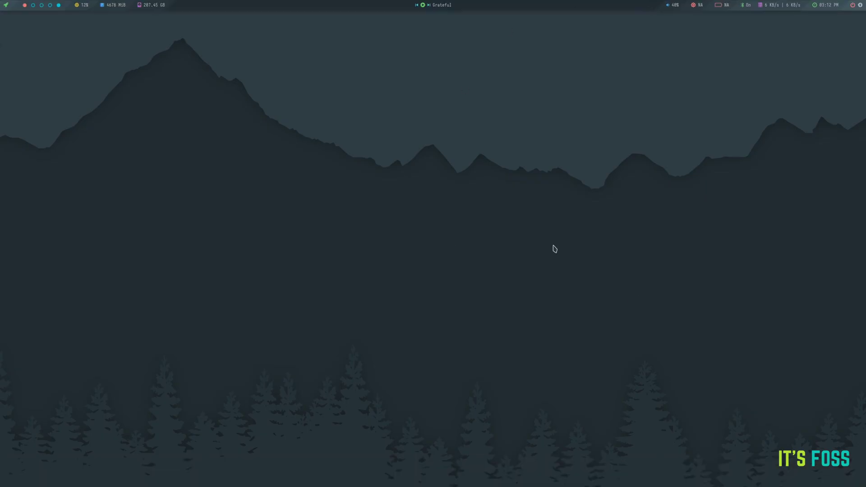
Step: Switch the desktop to the Hack style
right_click(523, 148)
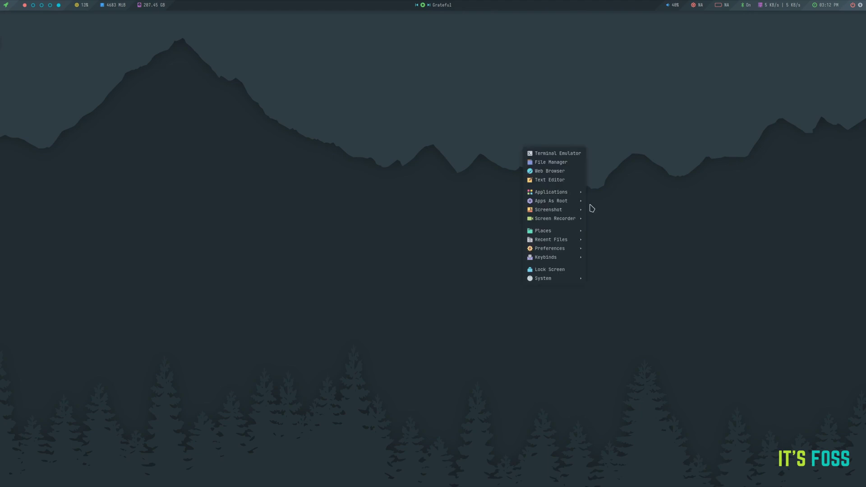
mouse_move(568, 248)
mouse_move(622, 282)
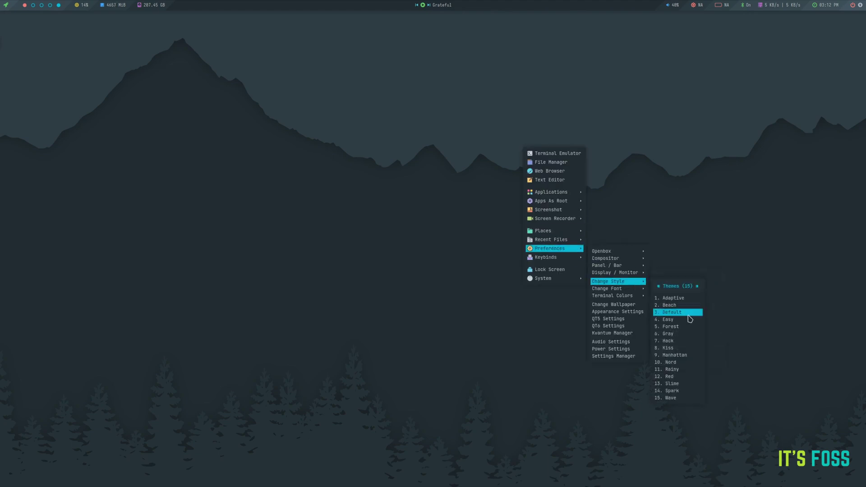
click(680, 339)
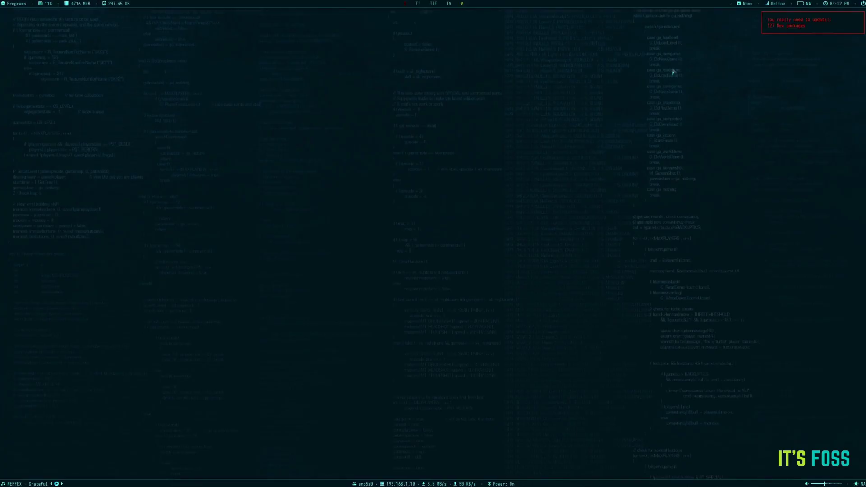
Step: Switch the desktop to the Rainy style
right_click(504, 151)
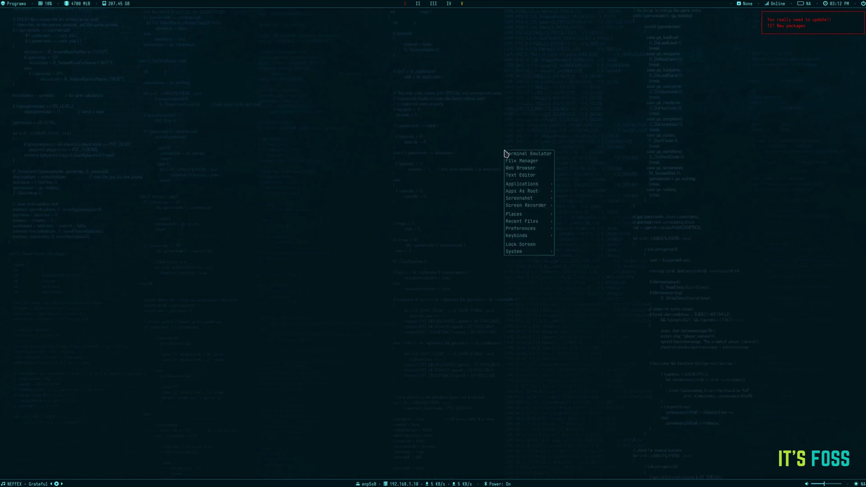
mouse_move(541, 221)
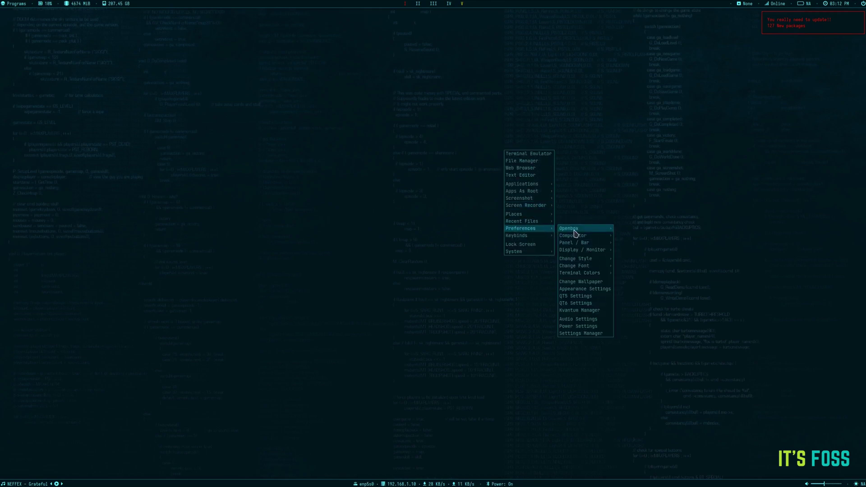
mouse_move(598, 262)
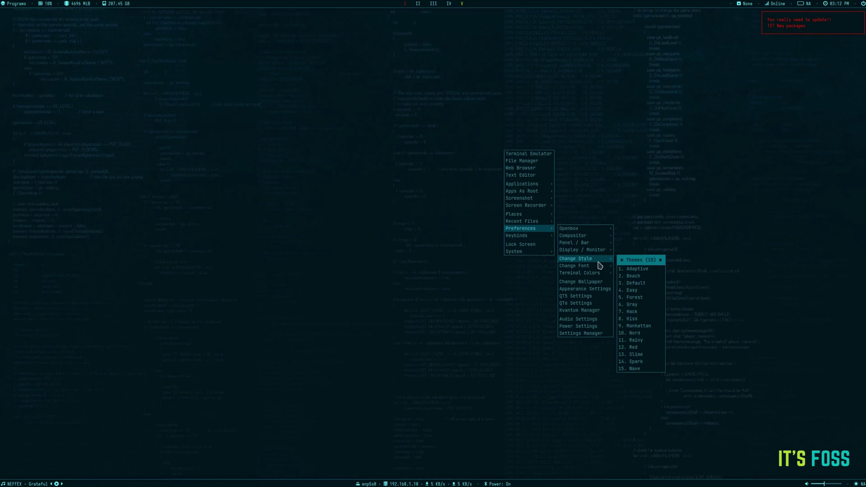
click(642, 340)
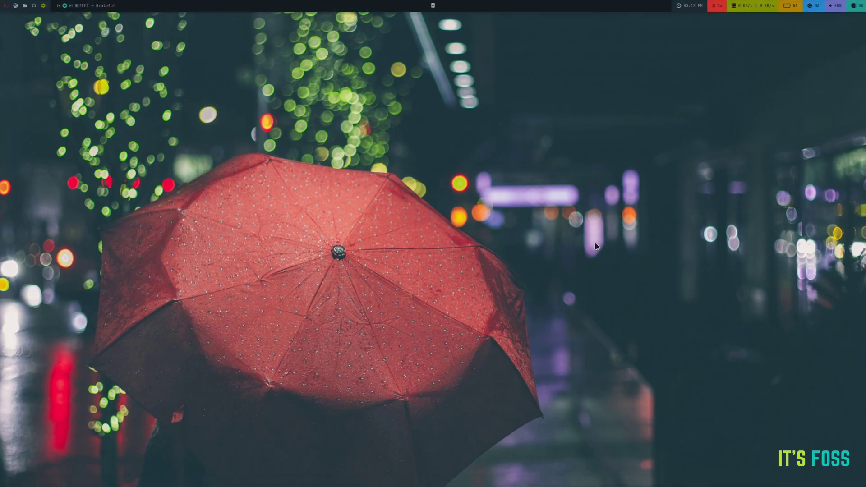
Step: Switch the desktop to the Wave style with its ocean-and-rocks wallpaper
right_click(463, 163)
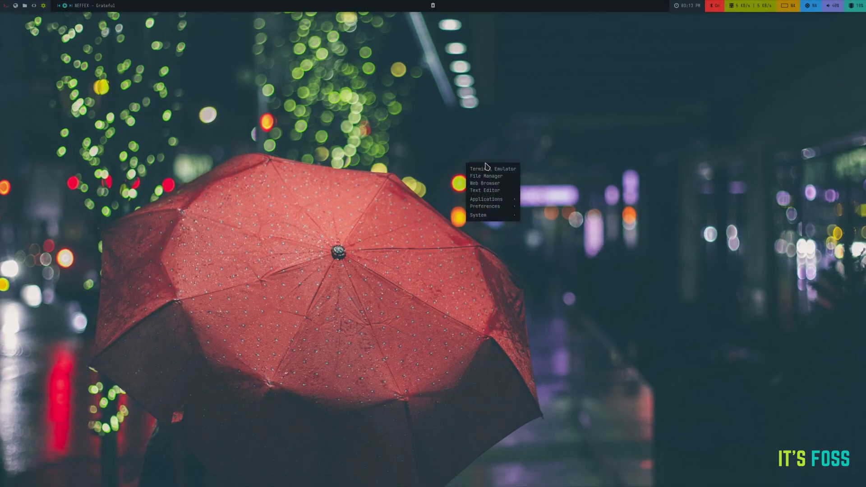
right_click(531, 163)
mouse_move(567, 208)
mouse_move(624, 244)
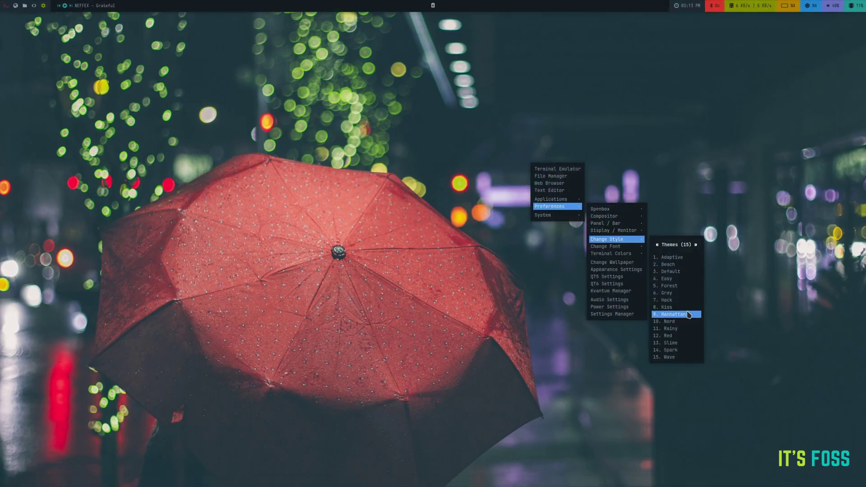
click(677, 357)
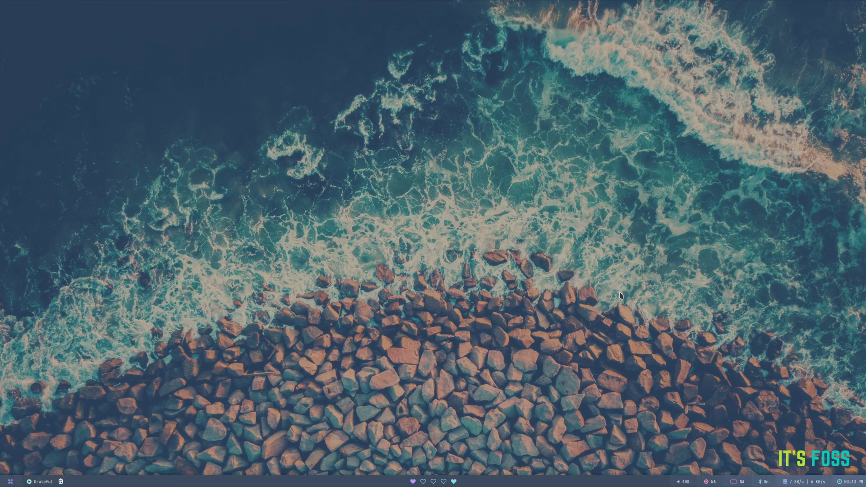
Step: Open Settings Manager's Notifications settings, then close them
click(432, 482)
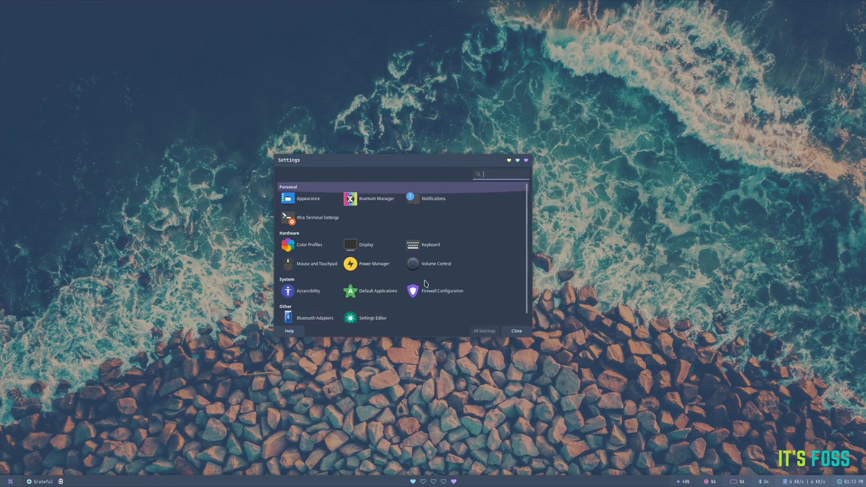
click(424, 202)
click(525, 161)
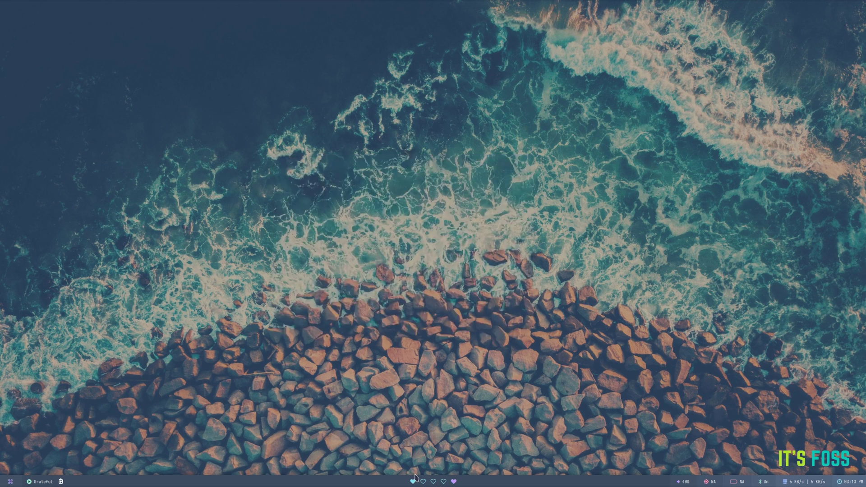
Step: Open and close Thunar, then bring up the desktop menu's Preferences > Change Style list
click(413, 481)
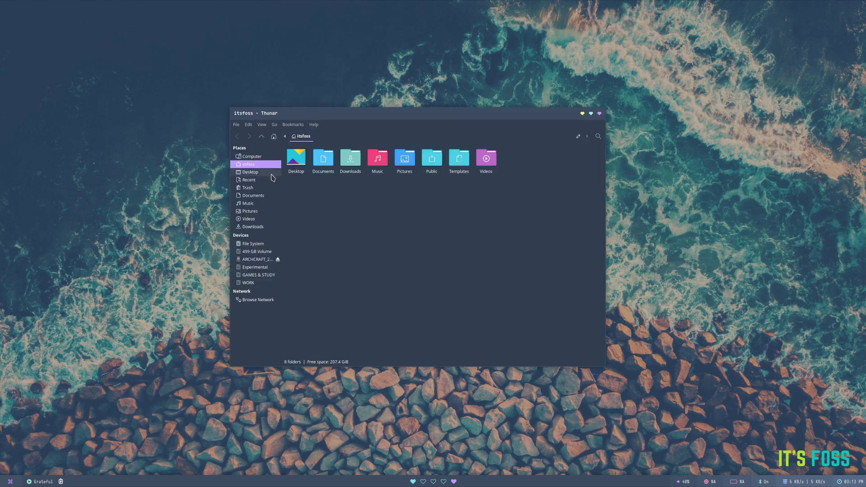
click(599, 113)
right_click(443, 158)
mouse_move(477, 256)
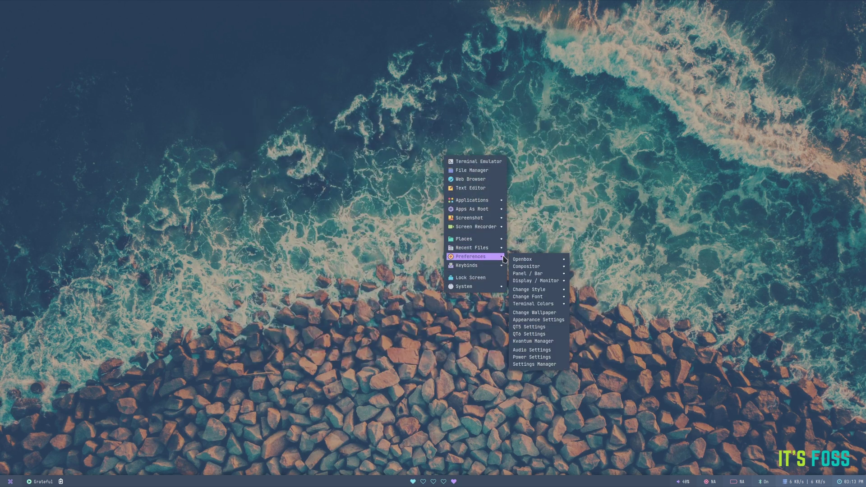
mouse_move(536, 289)
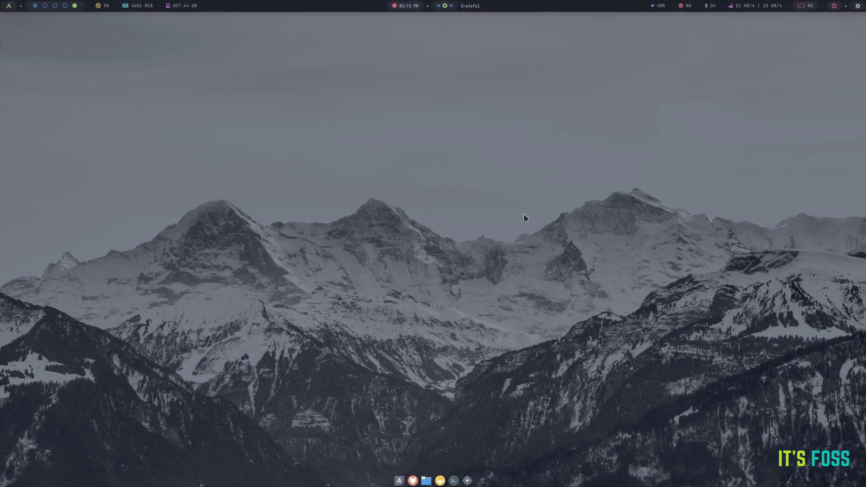
Step: In a new terminal, open ~/.config/openbox/themes/default/polybar/config.ini in nano with sudo, entering the password
click(454, 480)
mouse_move(429, 158)
mouse_down()
mouse_move(443, 147)
mouse_move(441, 162)
mouse_up()
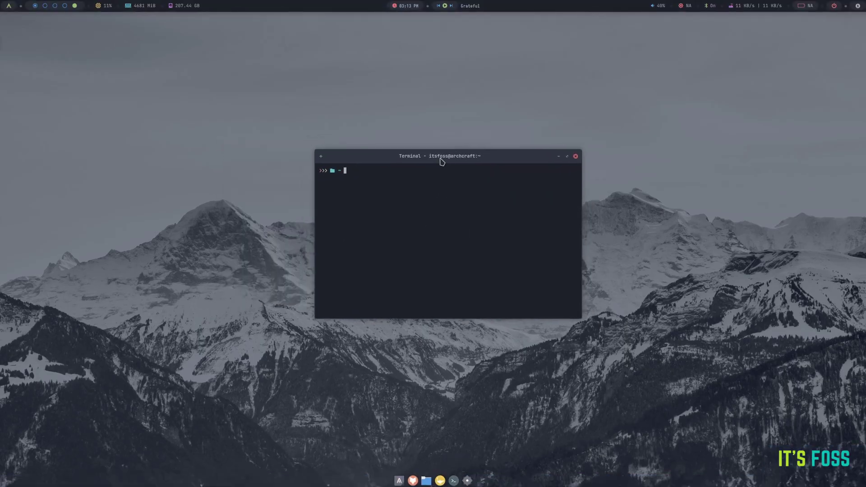
text(sudo nano ~/.config/openbox/themes/default/polybar/config.ini)
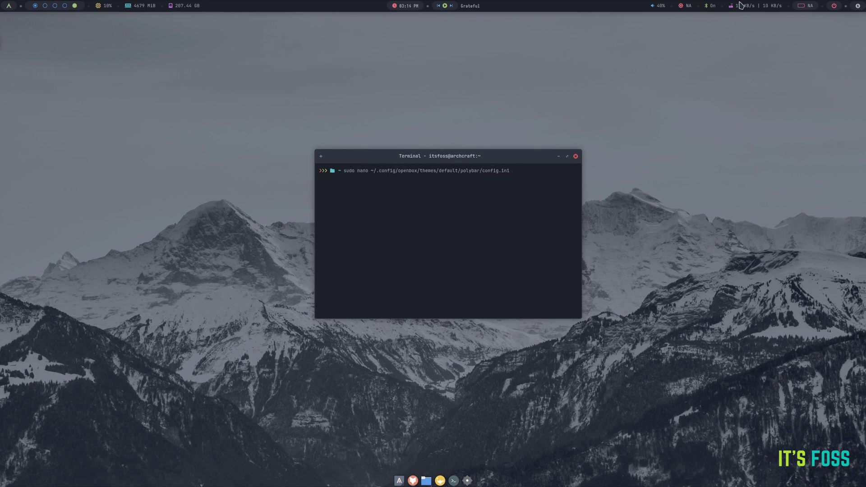
key(Return)
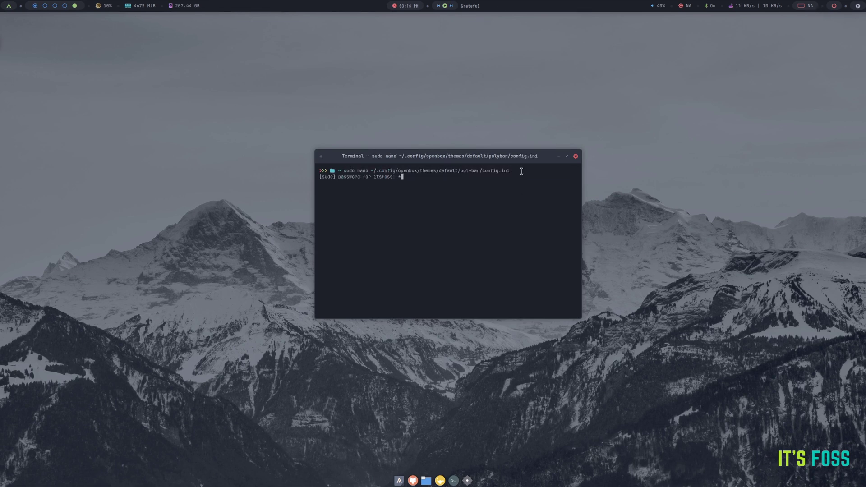
text(*********)
key(Return)
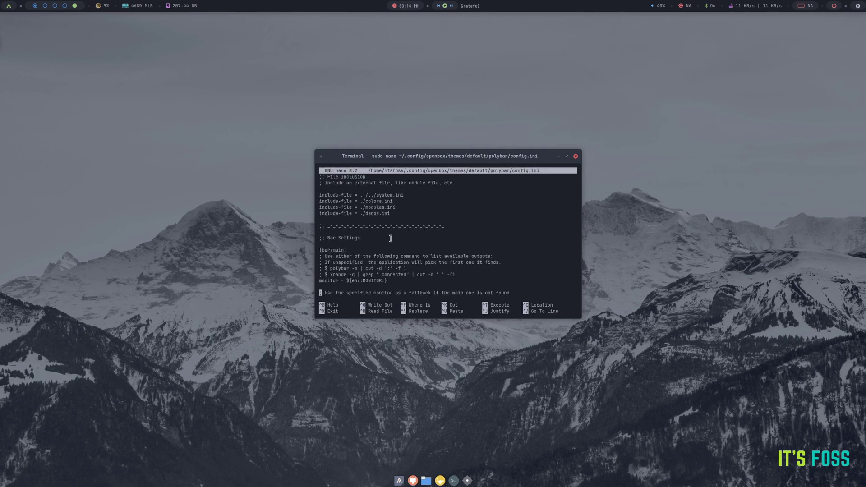
Step: Remove sep and song from the modules-center line, then save config.ini and exit nano
scroll(391, 239, down, 20)
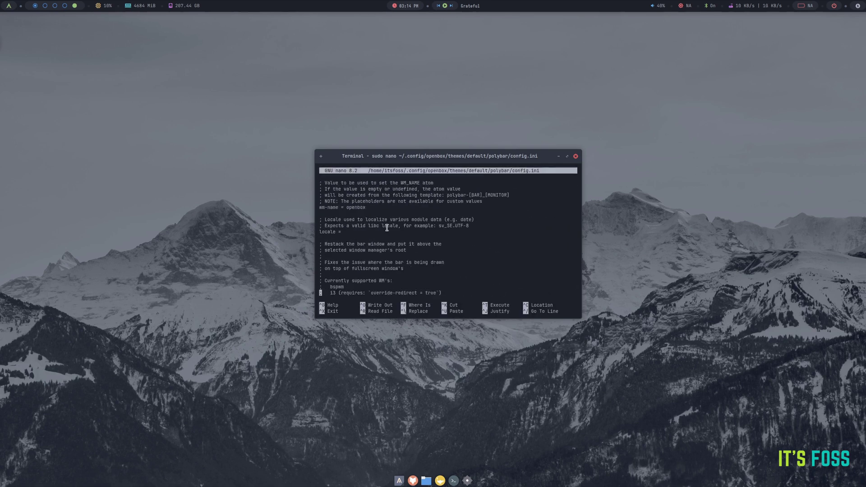
scroll(387, 227, down, 20)
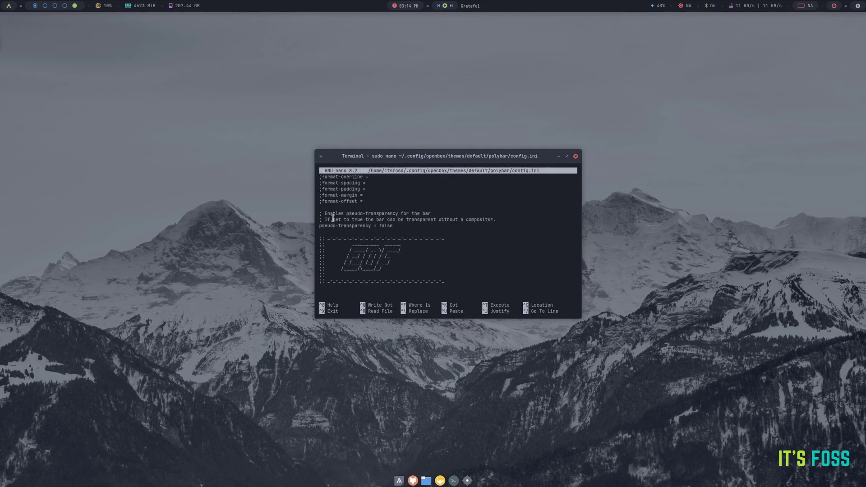
scroll(354, 224, down, 20)
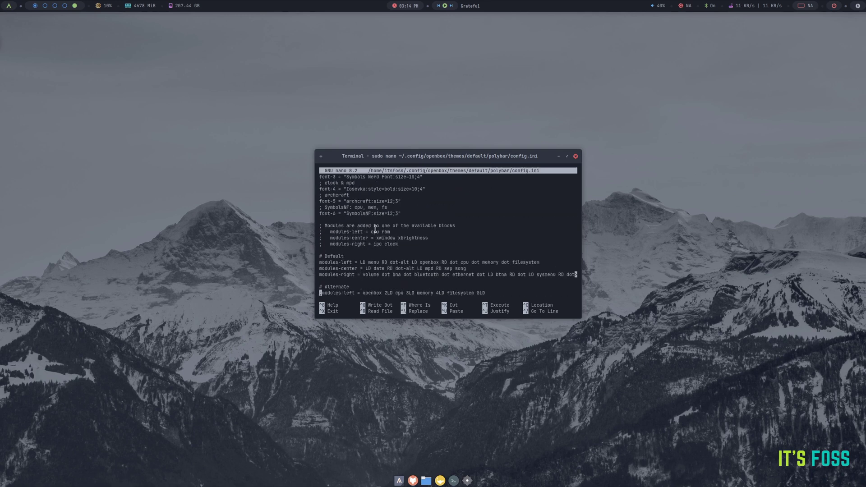
scroll(375, 229, down, 3)
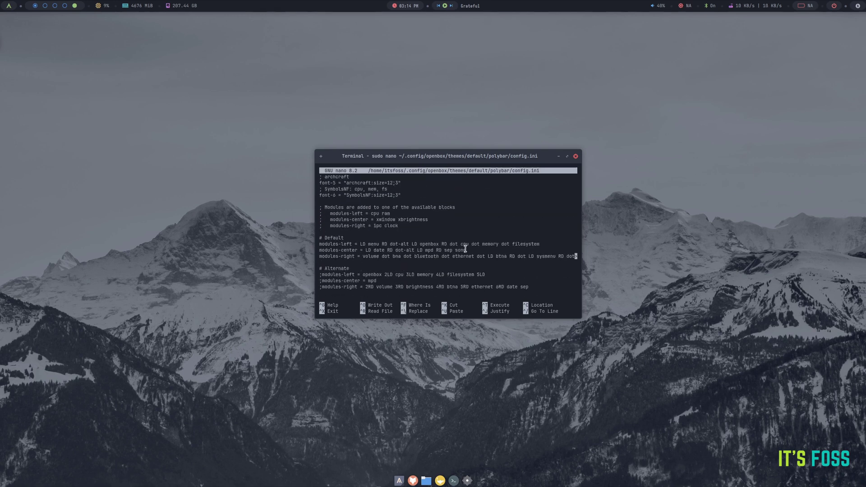
drag(465, 249, 445, 251)
key(BackSpace)
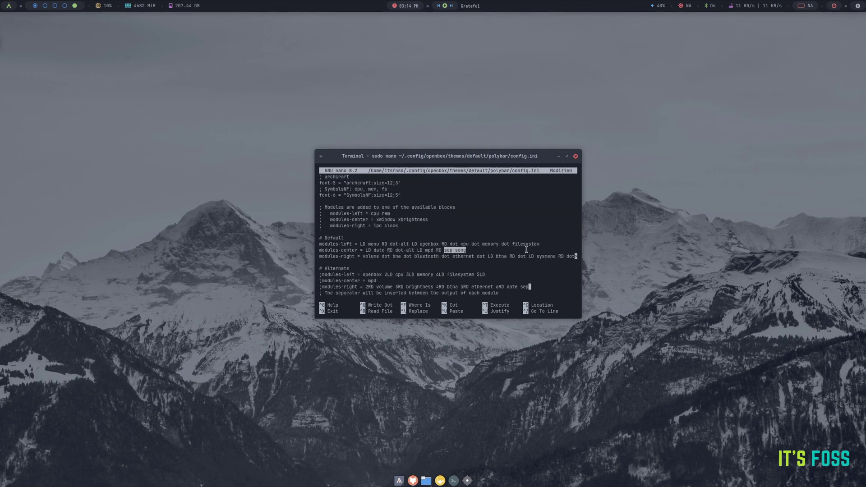
key(ctrl+z)
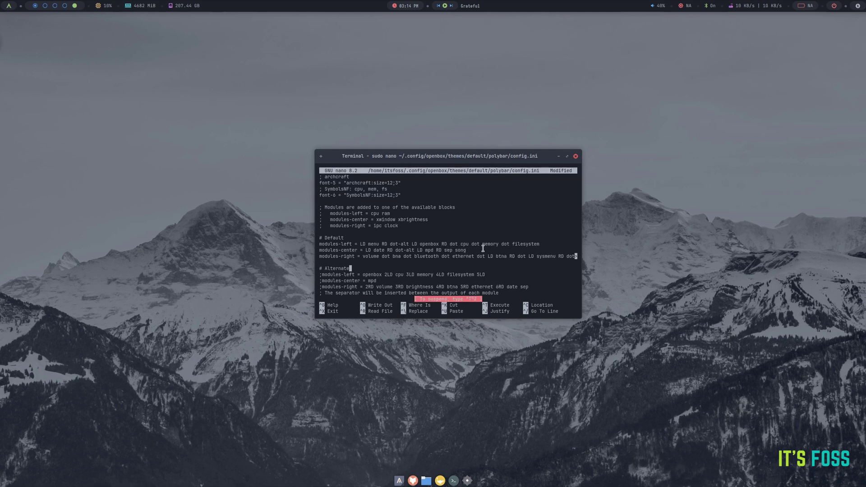
key(BackSpace)
key(BackSpace)
key(BackSpace)
key(BackSpace)
key(BackSpace)
key(ctrl+x)
key(y)
key(Return)
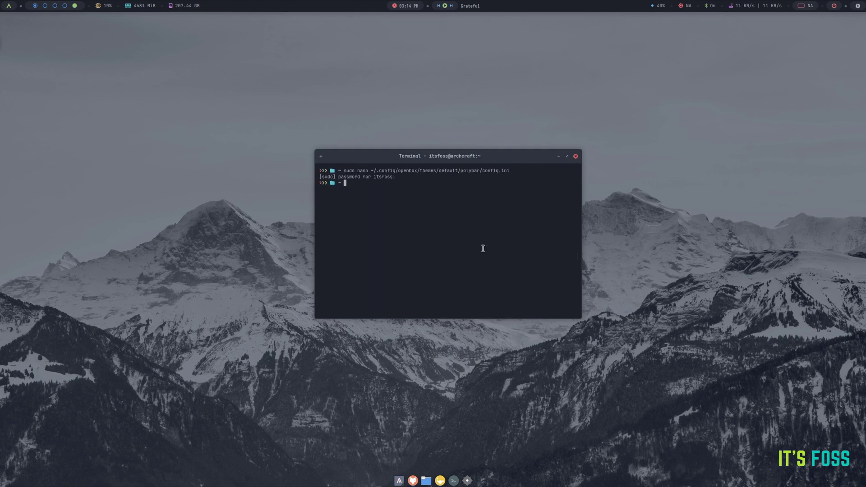
Step: Install the discord package with sudo pacman -S discord, entering the password and confirming with y
click(576, 156)
key(super+x)
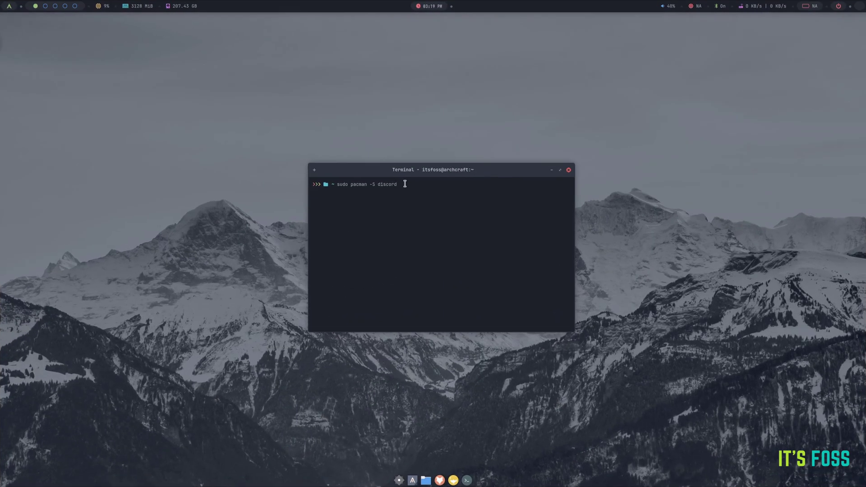
key(Return)
text(*******)
key(Return)
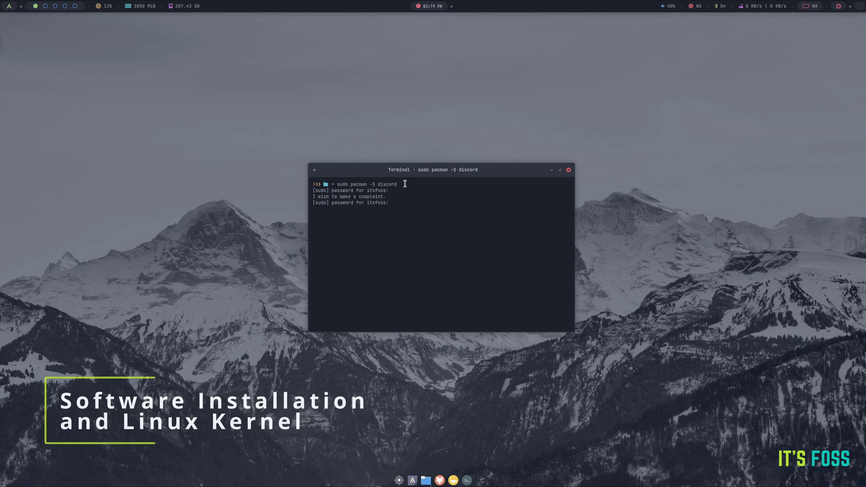
text(**********)
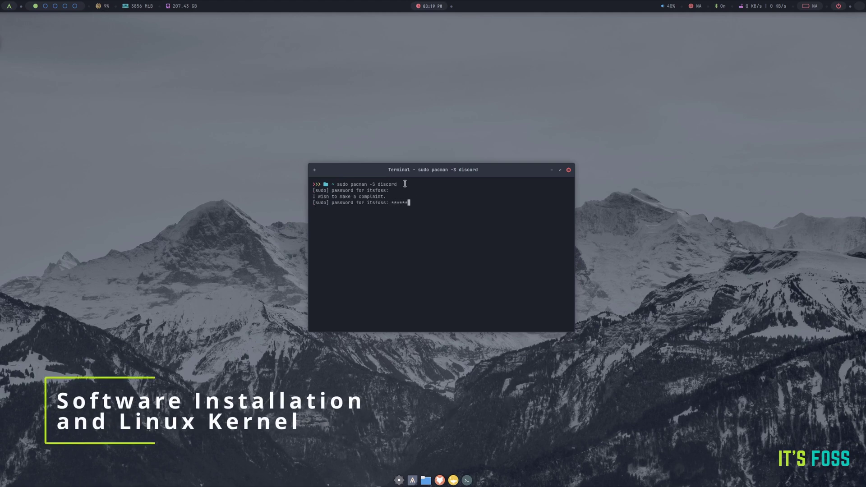
key(Return)
text(y)
key(Return)
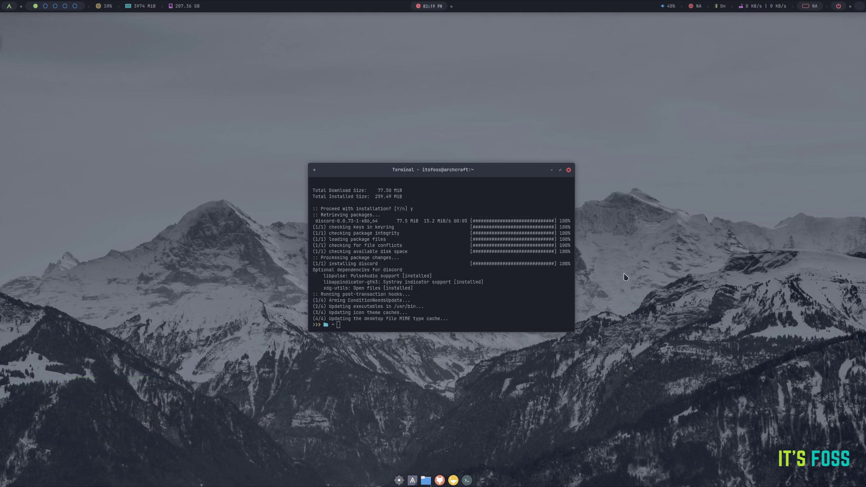
Step: Launch Discord from the application launcher, then close its window
key(super)
text(dis)
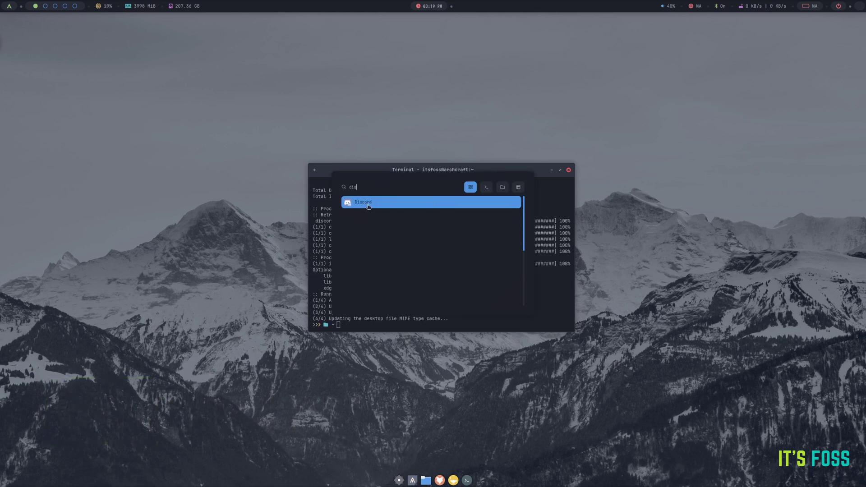
click(369, 206)
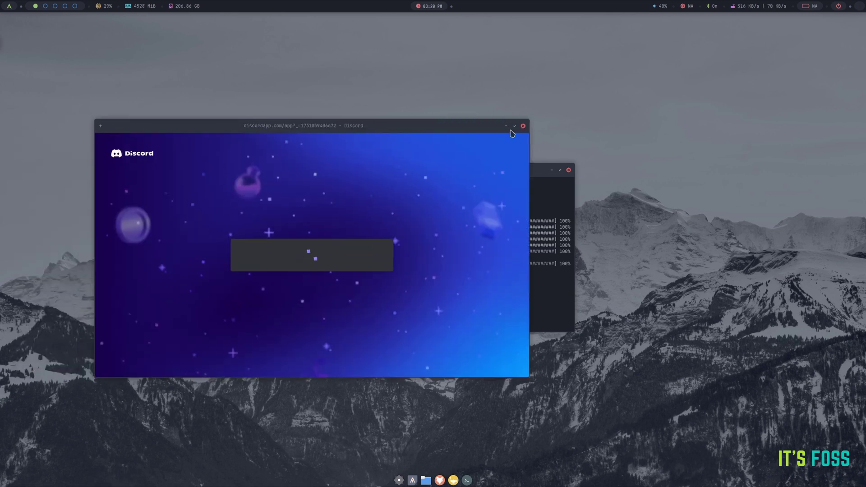
click(523, 126)
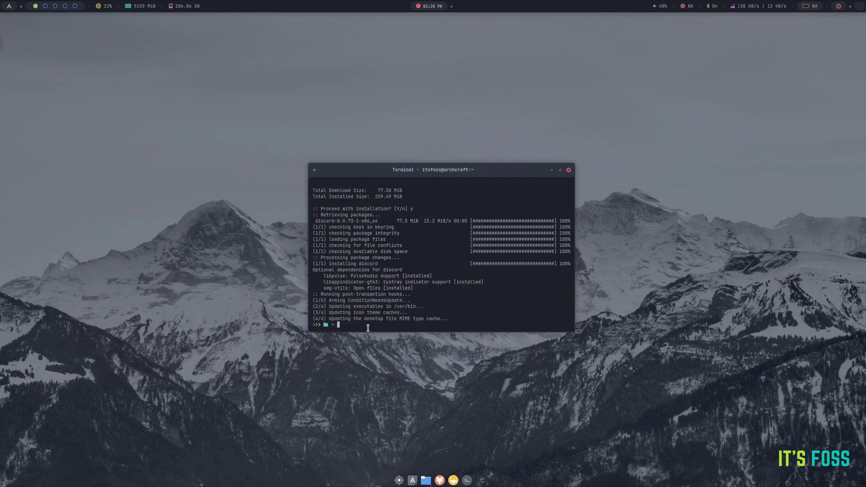
Step: Uninstall Discord with sudo pacman -R discord and confirm the removal with y
key(Up)
key(Left)
key(Left)
key(Left)
key(Left)
key(Left)
key(Left)
key(Left)
key(Return)
text(y)
key(Return)
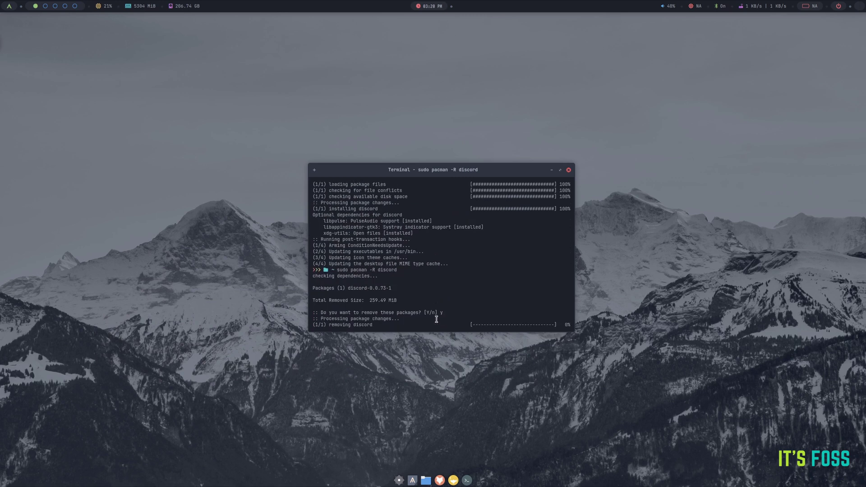
Step: Clear the terminal and run neofetch, showing kernel 6.11.4, 1107 packages and the Openbox WM
text(cl)
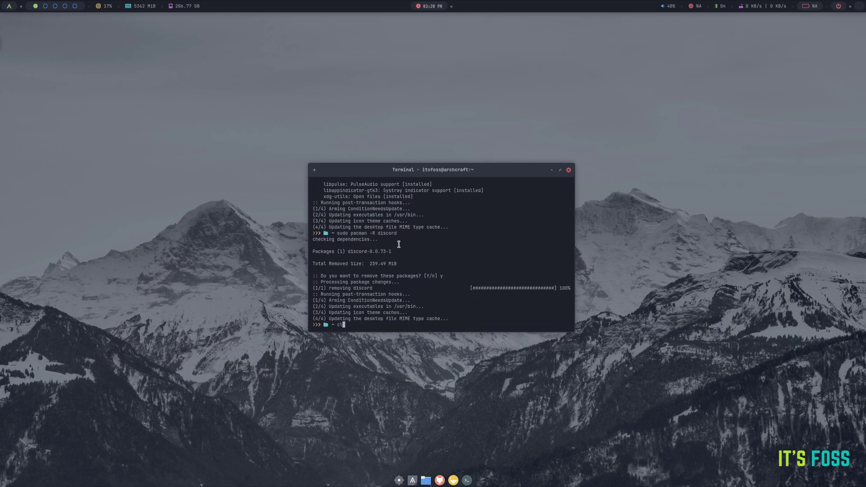
text(ear)
key(Return)
text(neofetch)
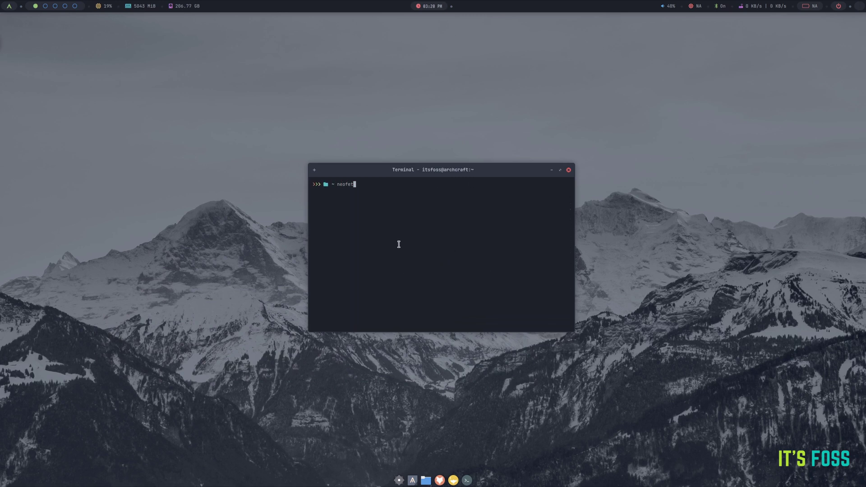
key(Return)
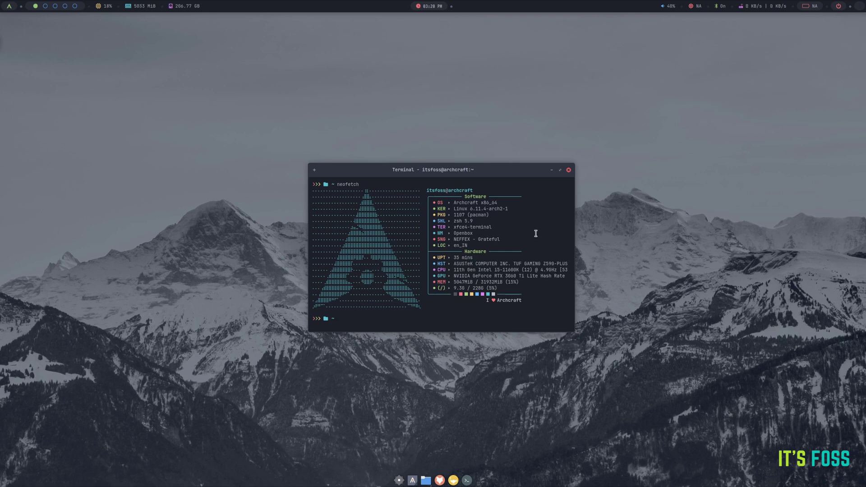
drag(453, 232, 471, 232)
click(473, 232)
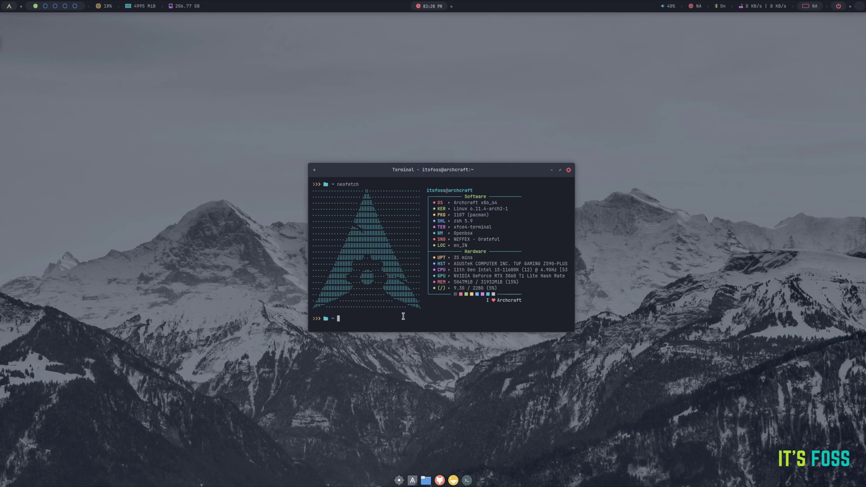